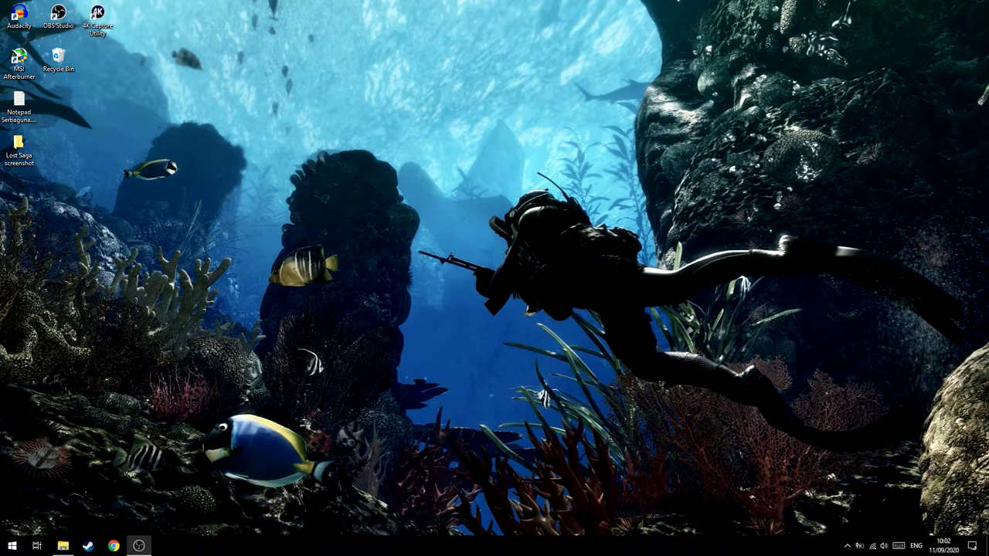
Switch Bluetooth off from the quick actions and open the Bluetooth & other devices settings.
left_click(971, 547)
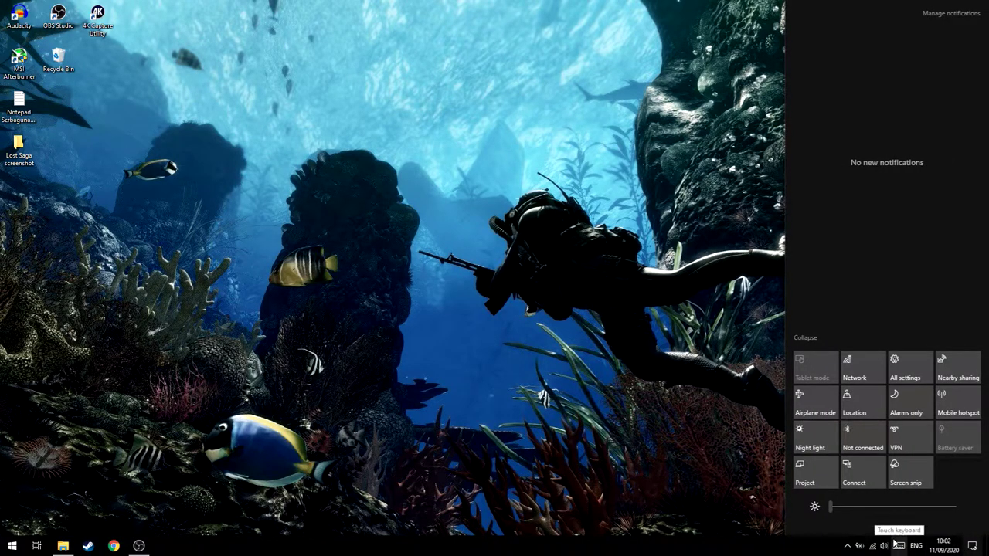
left_click(851, 436)
left_click(855, 446)
right_click(855, 431)
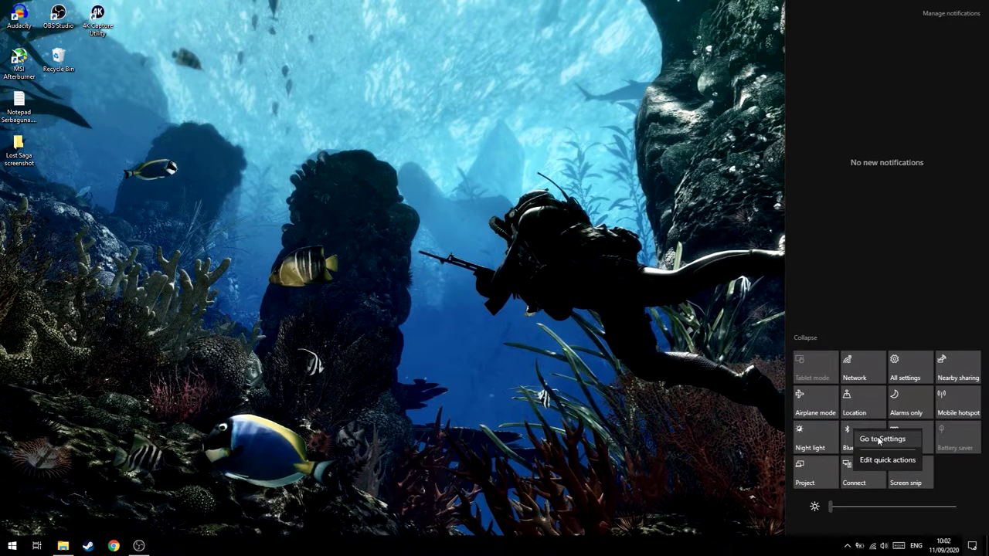
left_click(877, 439)
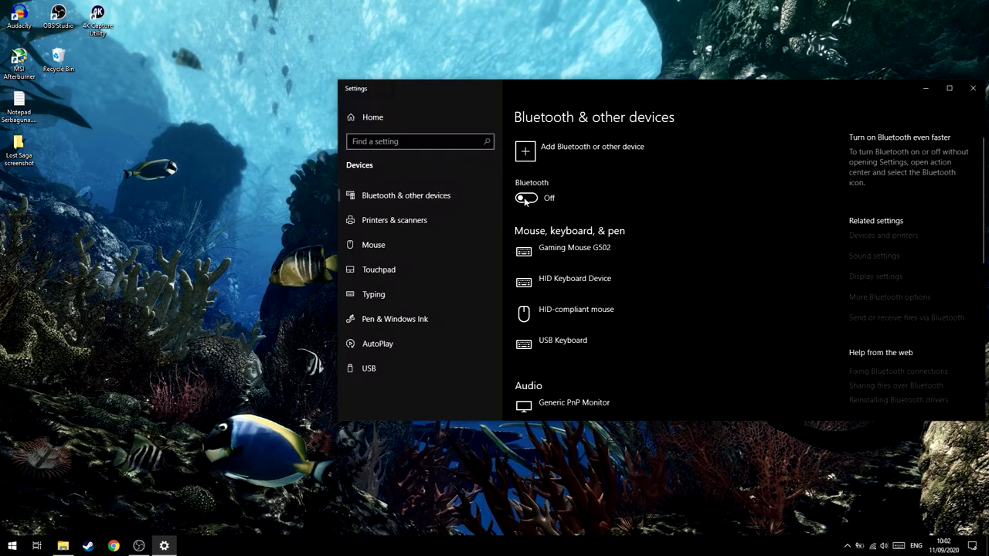
Turn Bluetooth on and look through the list of devices in the Bluetooth & other devices settings.
left_click(972, 545)
left_click(868, 443)
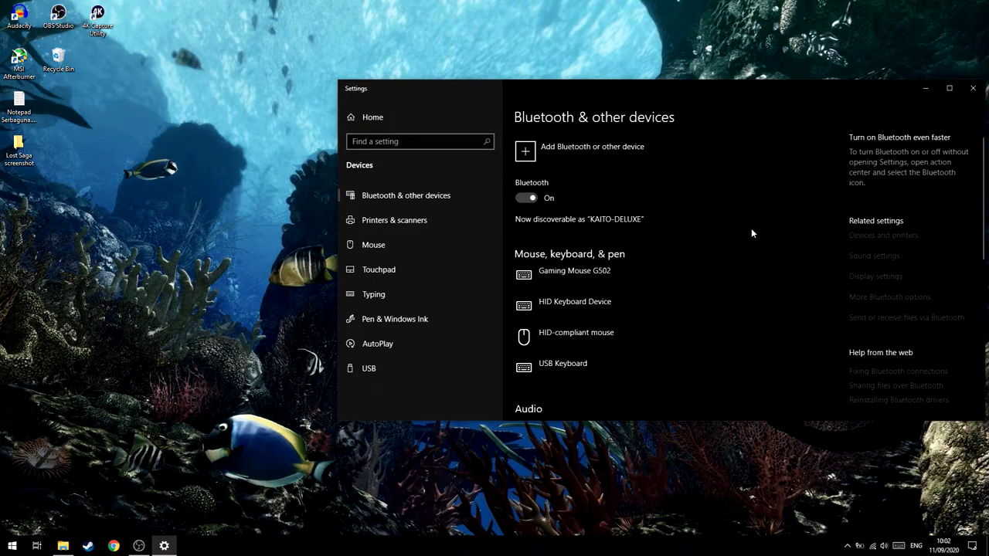
scroll(751, 228, "down", 3)
scroll(747, 218, "up", 3)
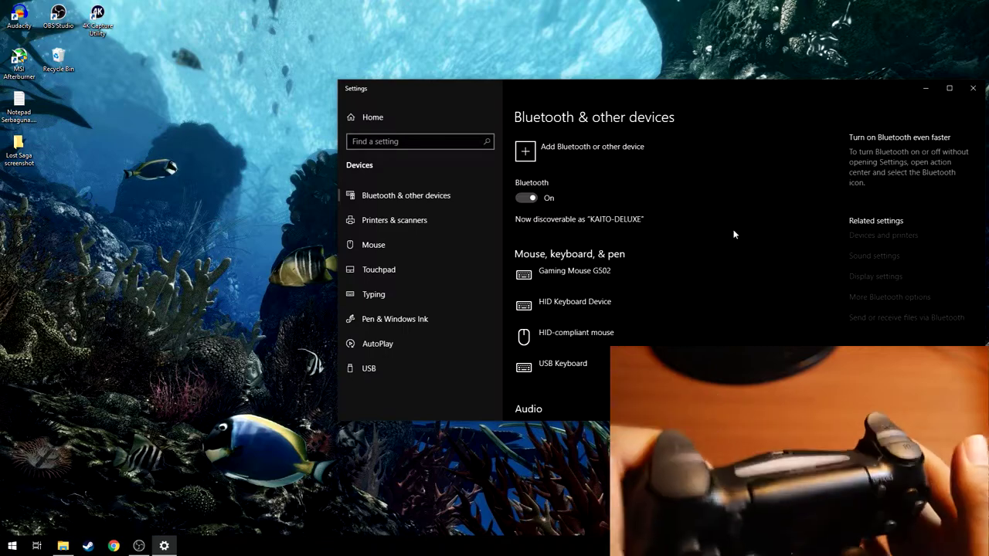
Add the Wireless Controller as a new Bluetooth device and finish the pairing.
left_click(527, 153)
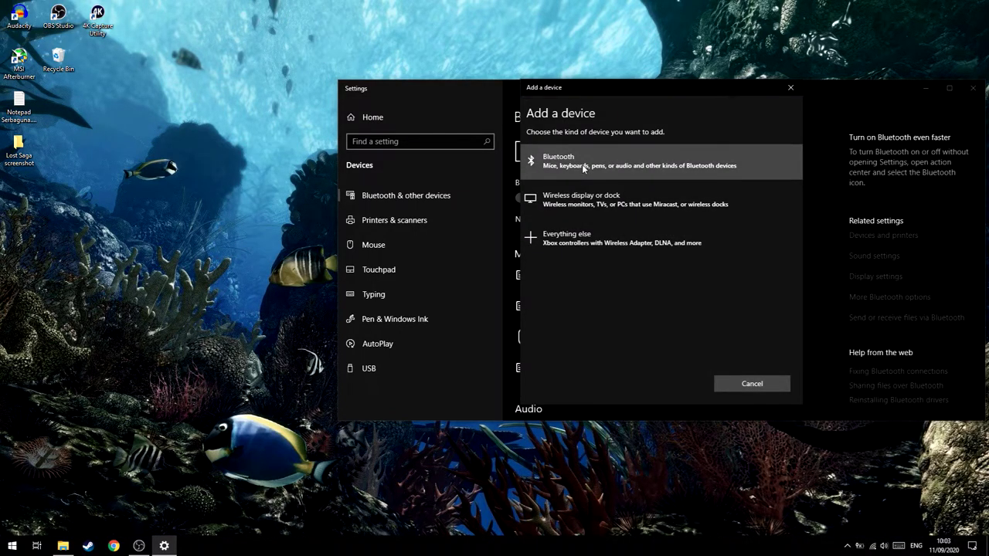
left_click(582, 164)
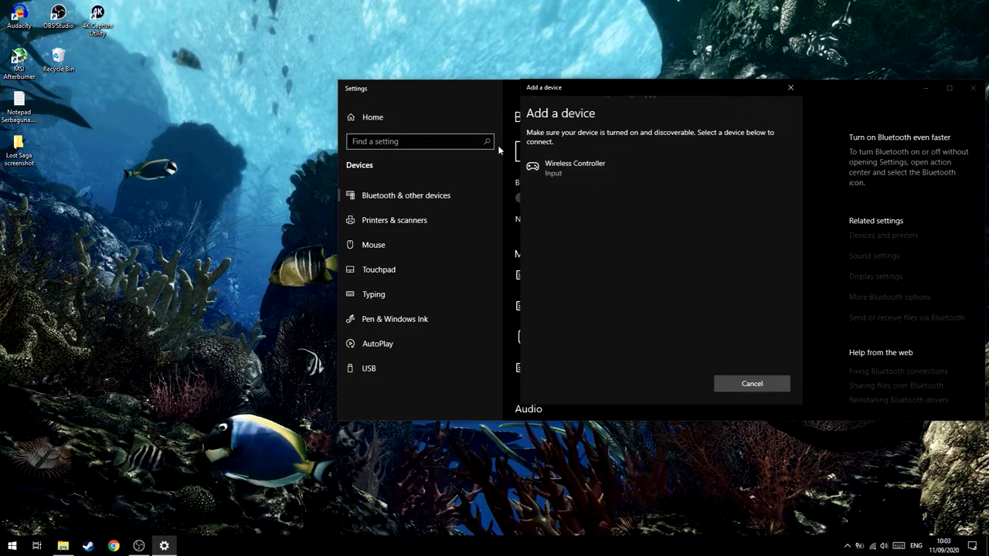
left_click(572, 173)
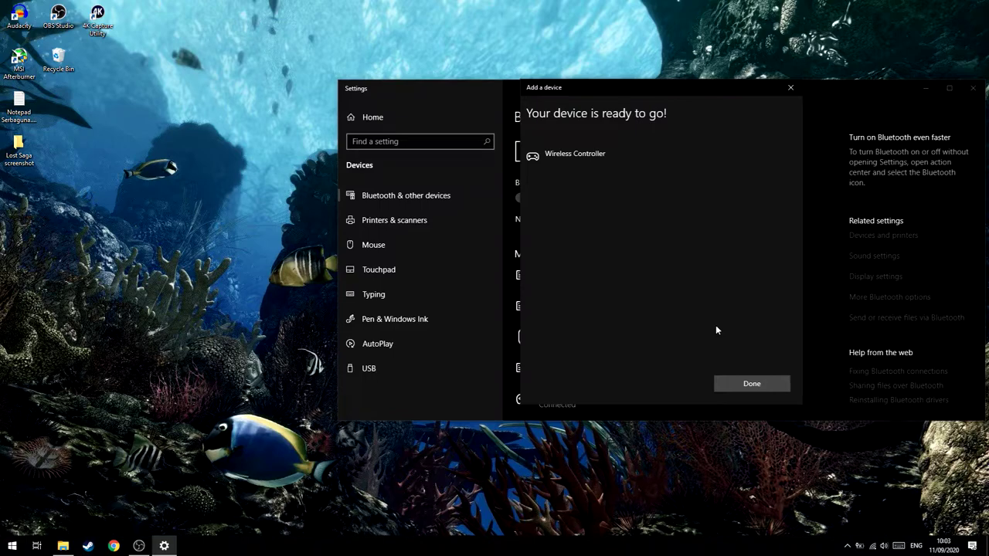
left_click(760, 386)
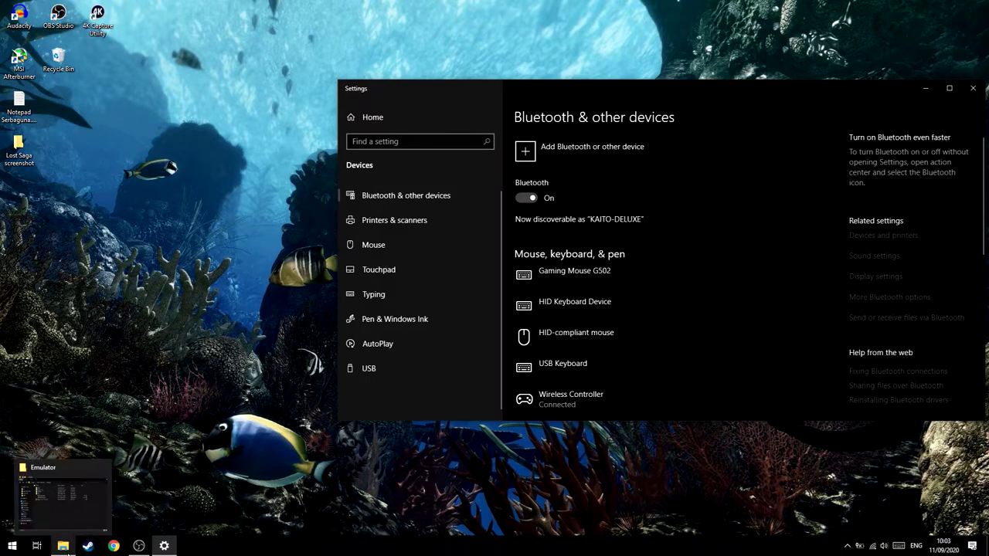
Launch DS4Windows.exe from the Emulator folder on drive D.
left_click(68, 550)
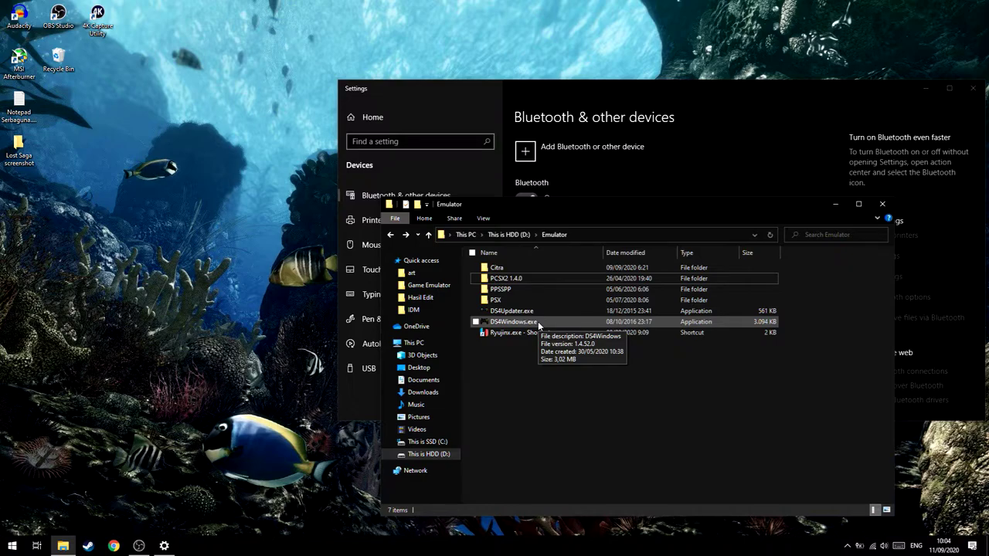
double_click(559, 322)
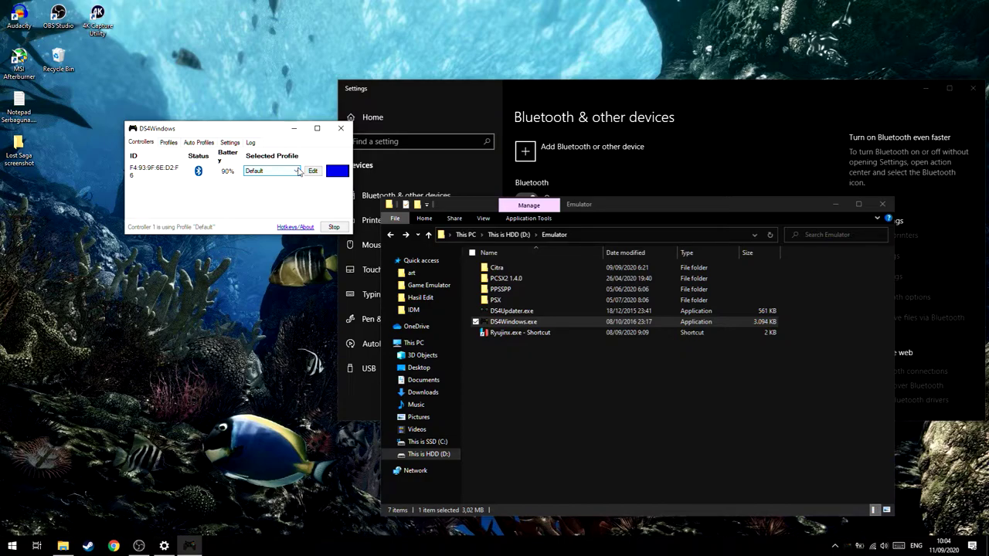
Give the controller's light bar a custom white color.
right_click(345, 177)
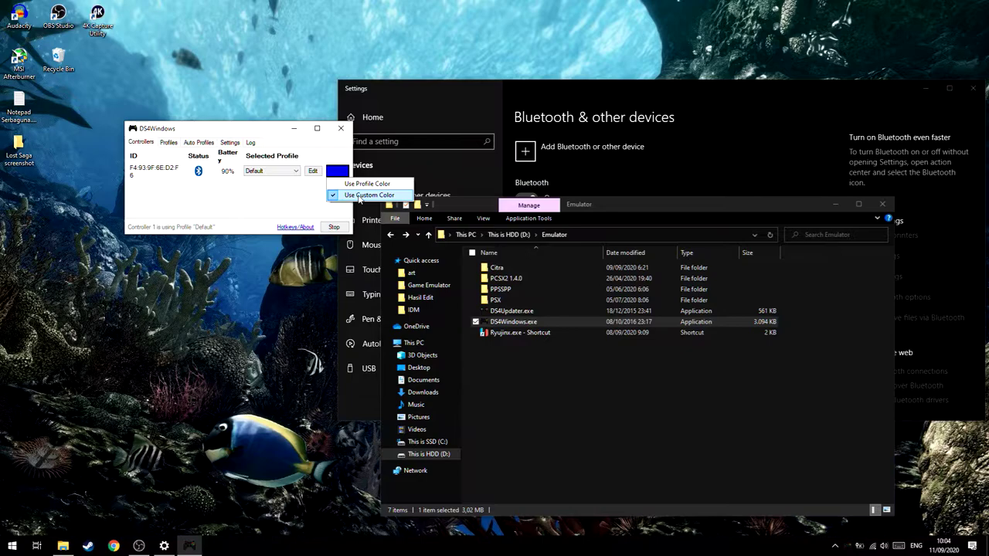
left_click(361, 195)
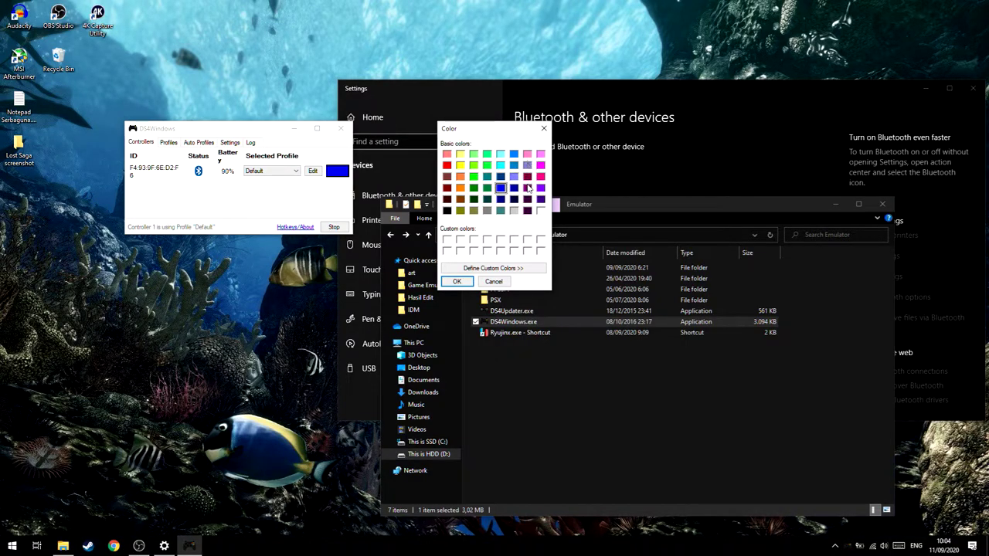
left_click(541, 210)
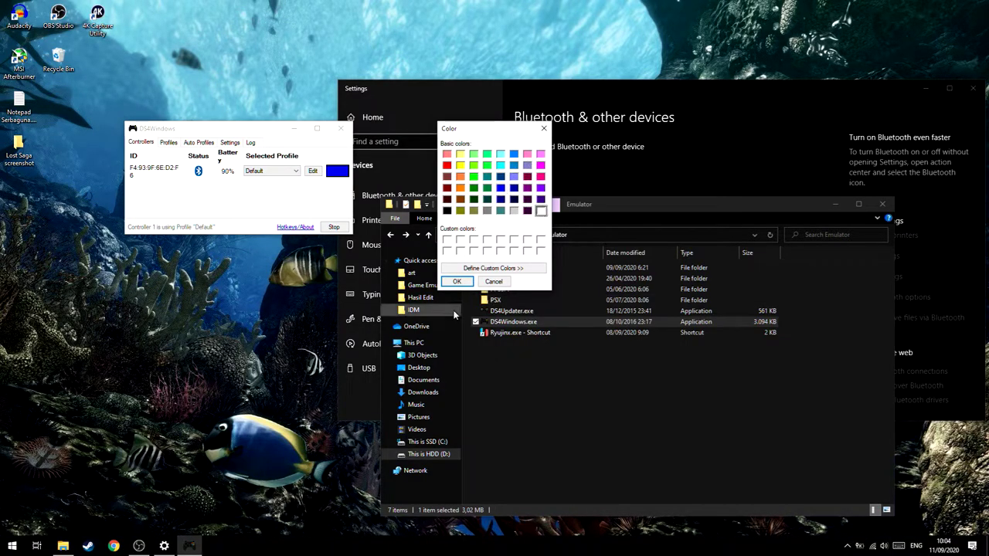
left_click(463, 281)
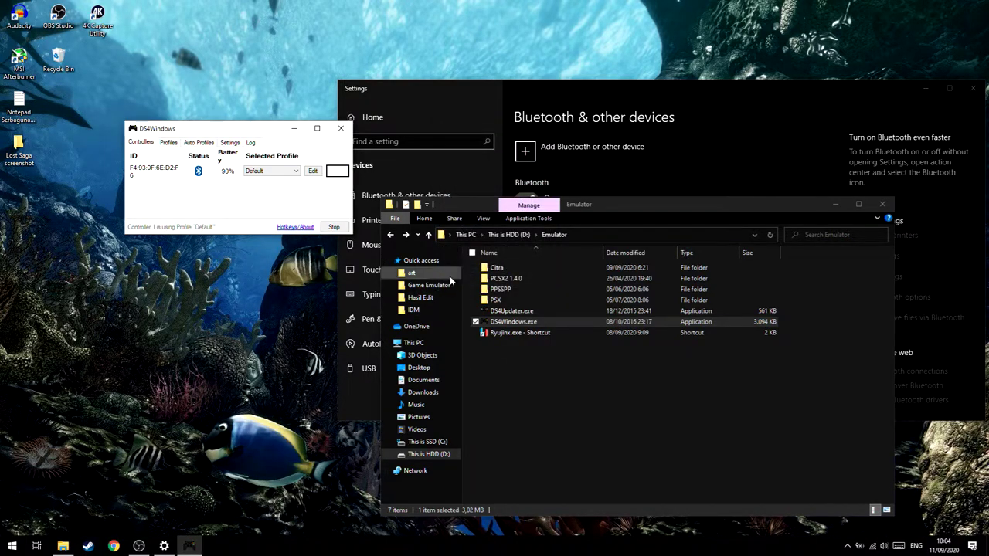
Set the controller's light bar to use the profile color, minimize DS4Windows and show the hidden tray icons.
right_click(337, 175)
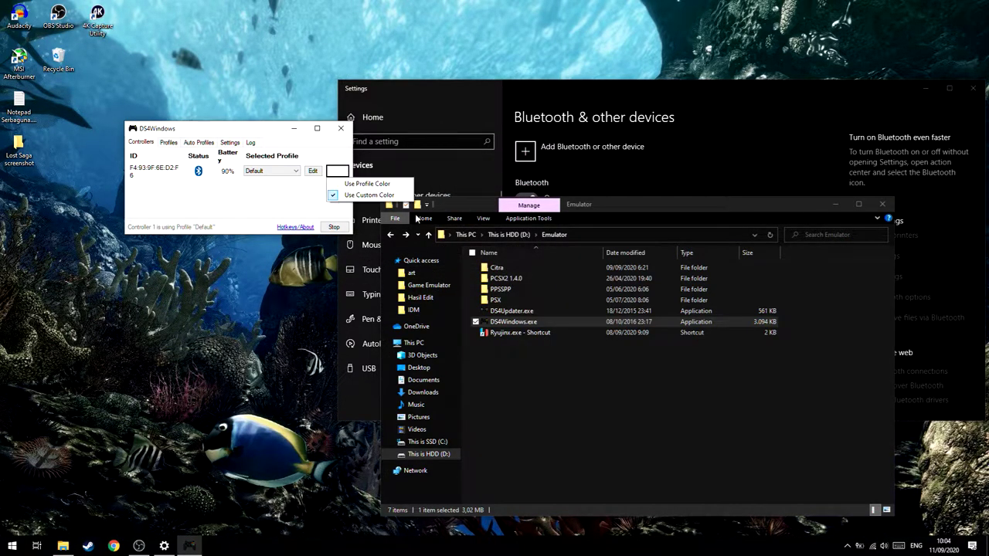
left_click(348, 195)
left_click(543, 129)
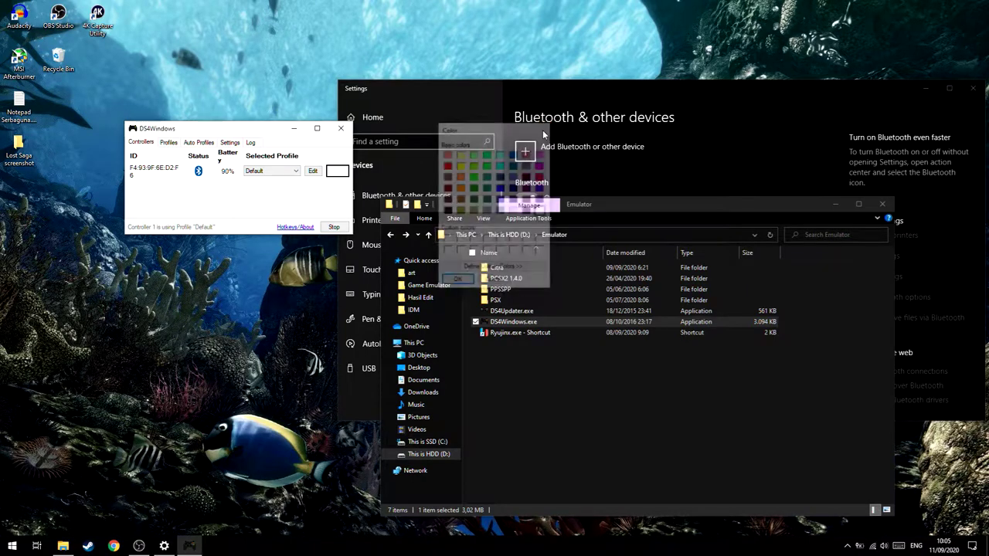
right_click(345, 172)
left_click(367, 184)
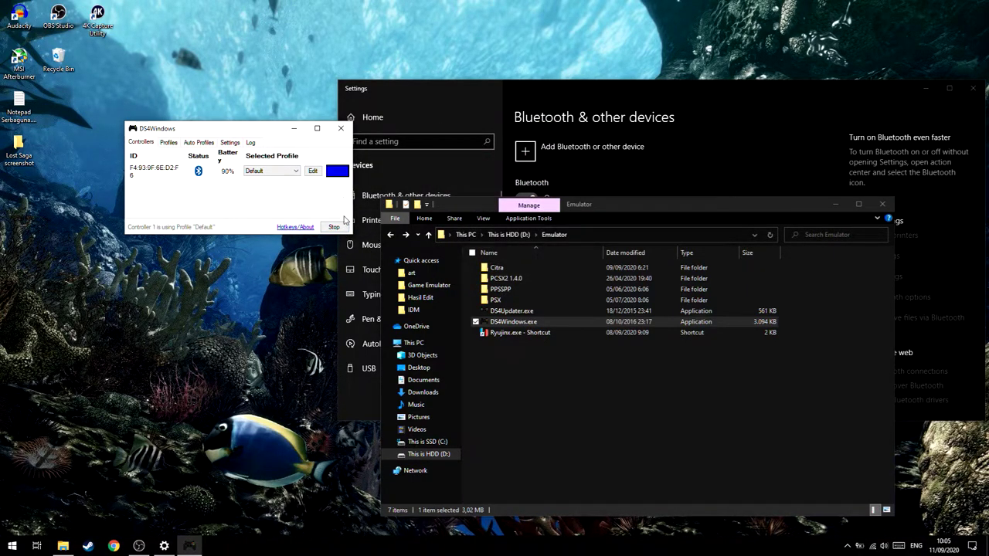
left_click(293, 129)
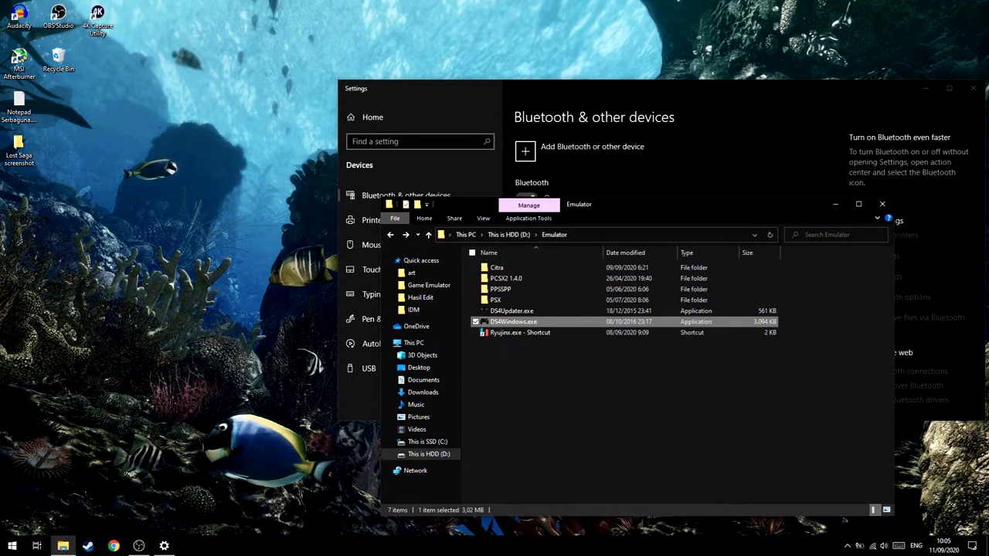
left_click(847, 546)
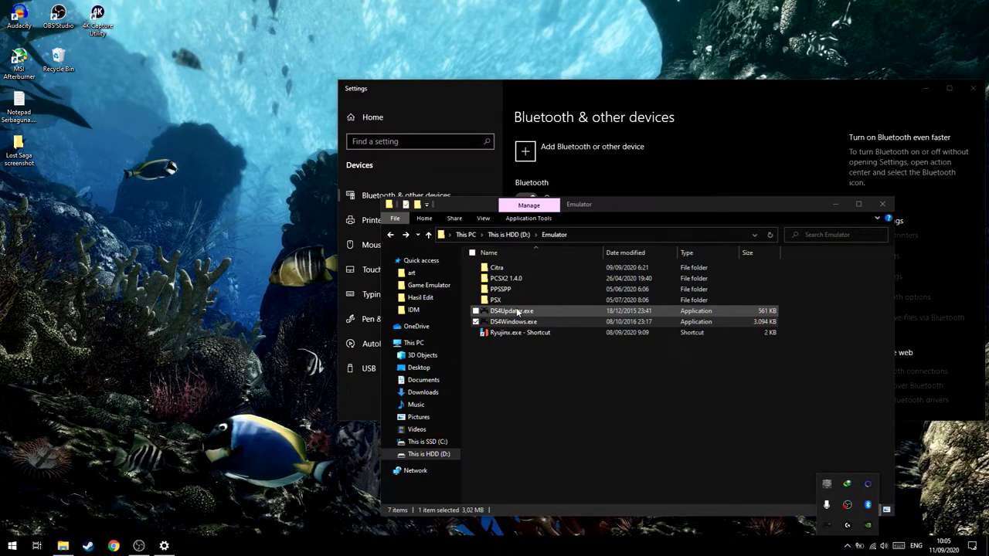
Start the Citra emulator with the Emulation shortcut in the Citra folder.
double_click(509, 268)
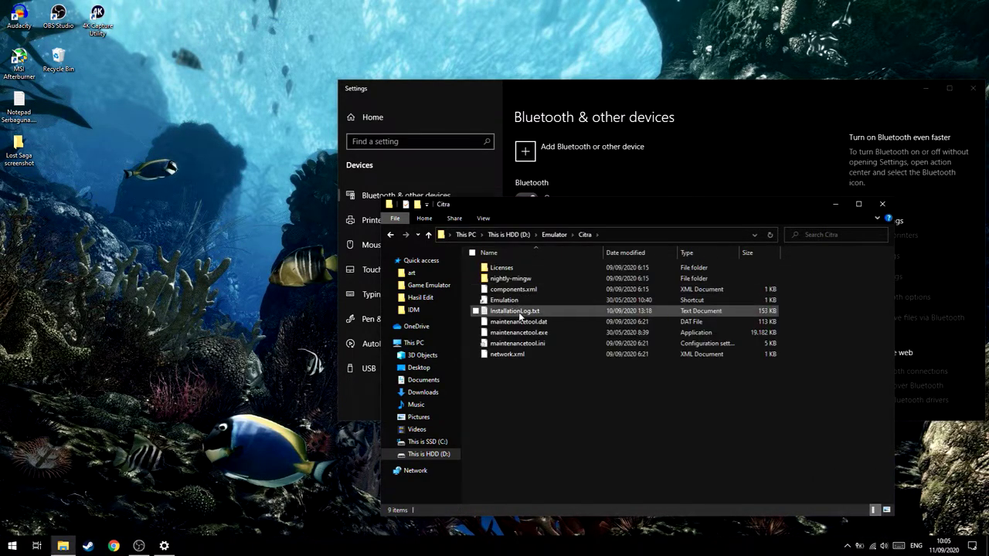
double_click(518, 300)
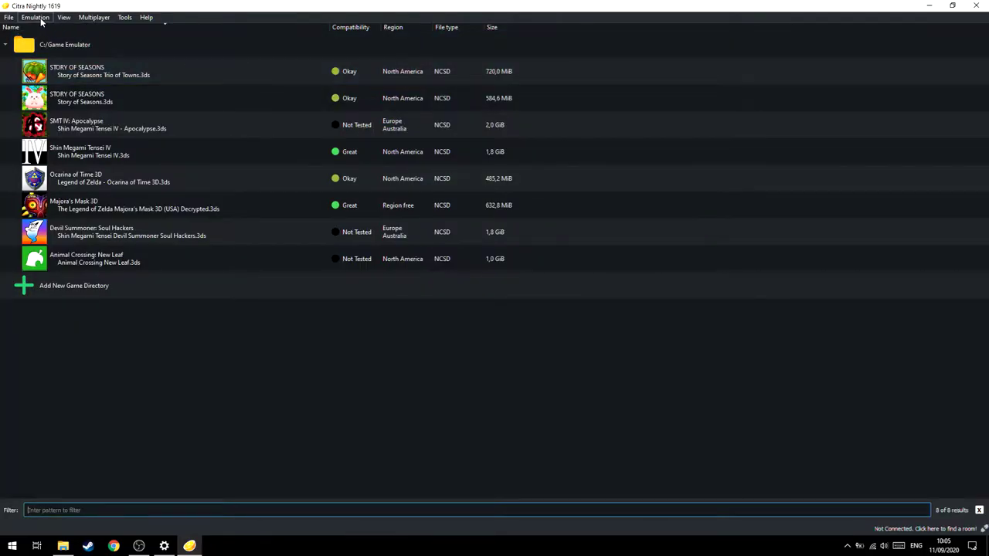
Review the Controls input mappings and available input profiles in Citra's configuration, then close it.
left_click(41, 19)
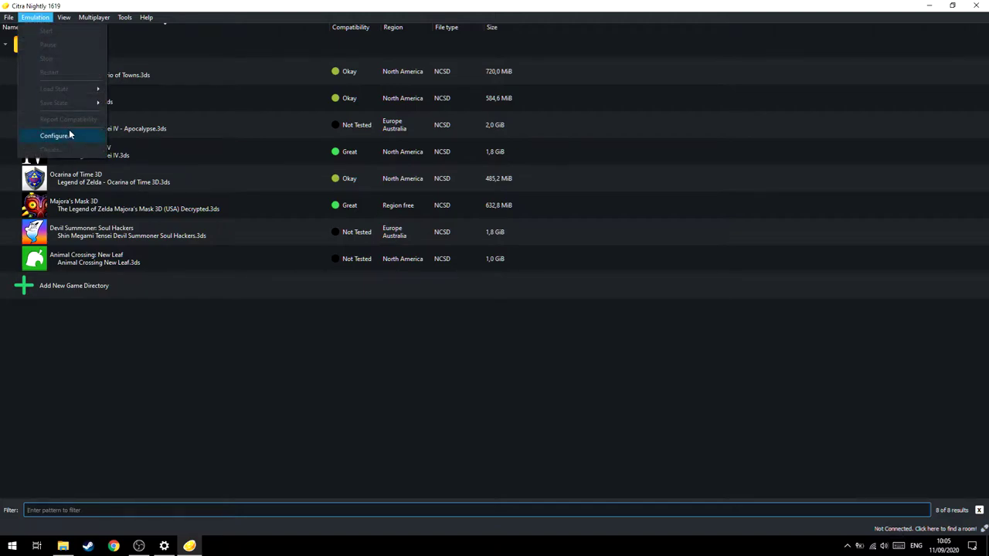
left_click(70, 135)
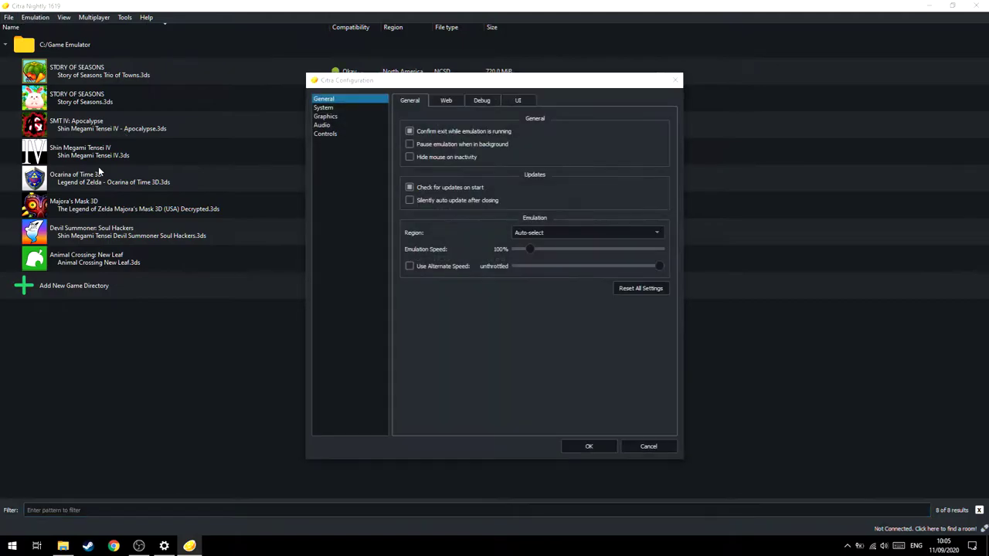
left_click(566, 284)
left_click(326, 133)
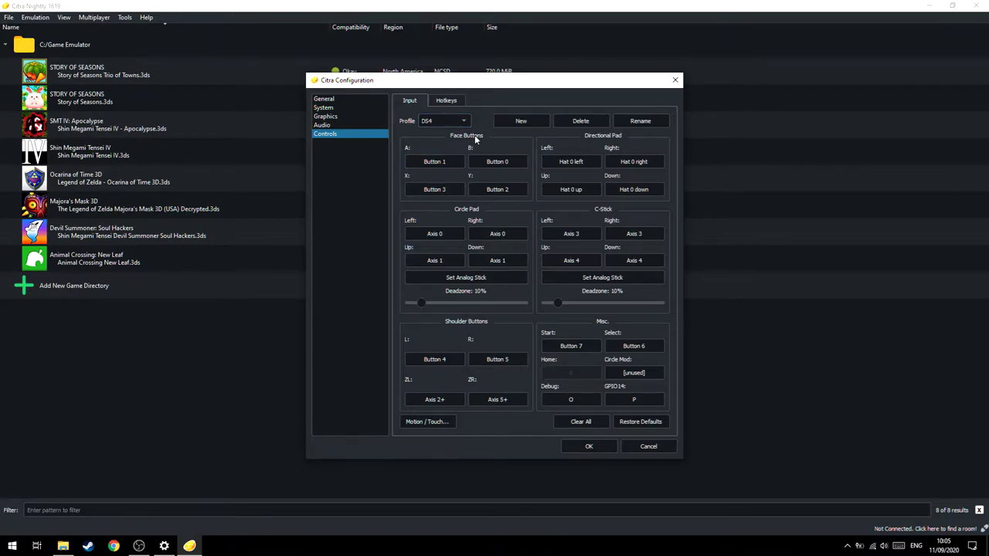
left_click(449, 121)
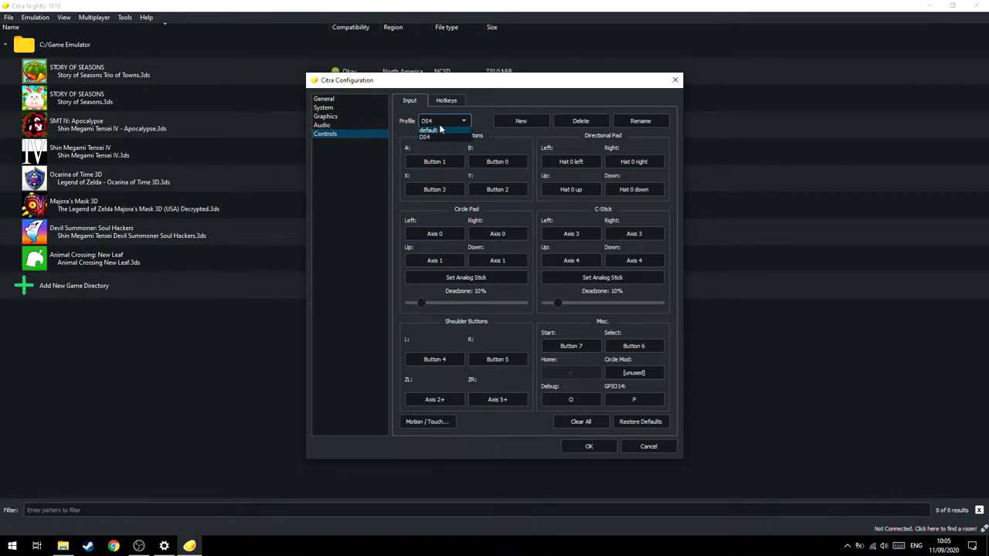
key("Return")
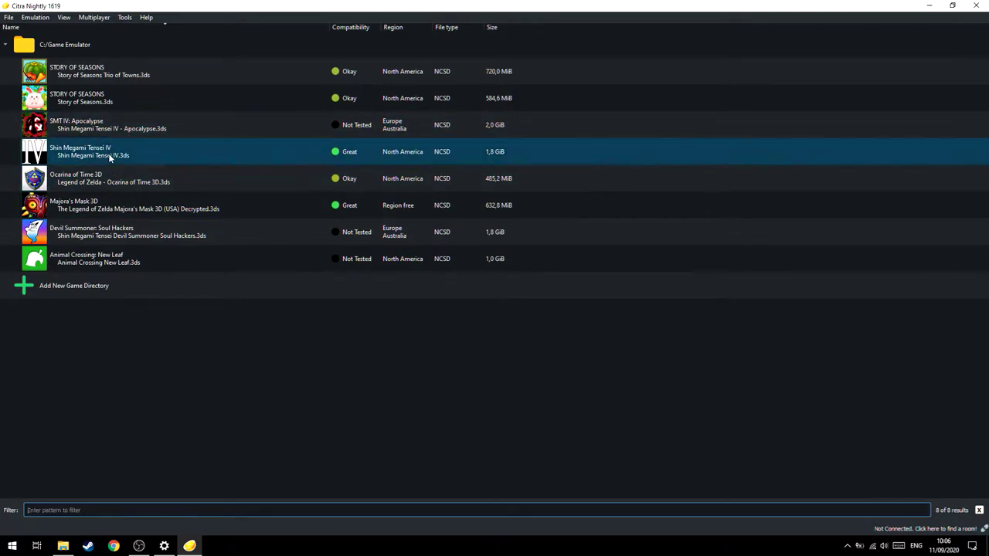
Launch Shin Megami Tensei IV from the game list and load a saved state.
left_click(115, 157)
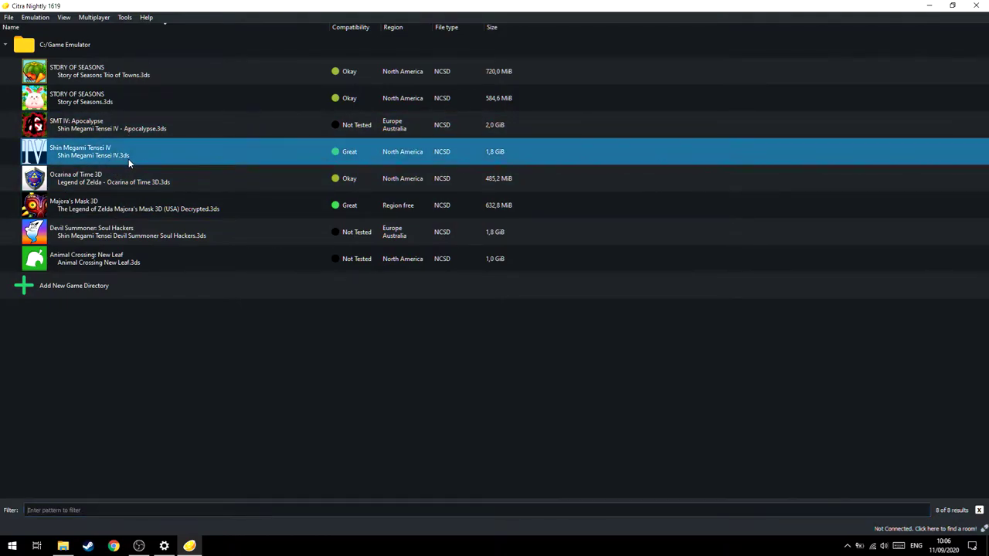
double_click(128, 158)
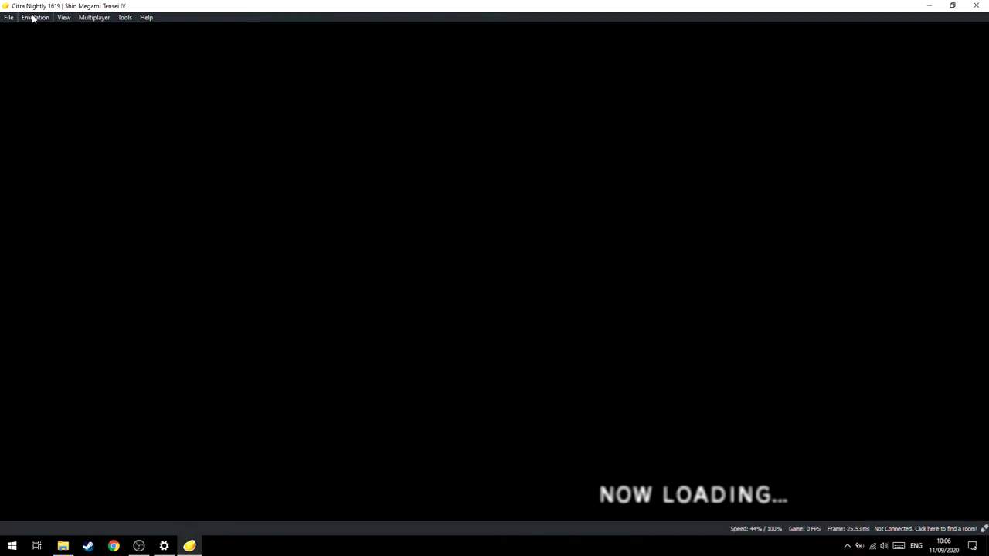
left_click(32, 17)
mouse_move(62, 89)
left_click(139, 91)
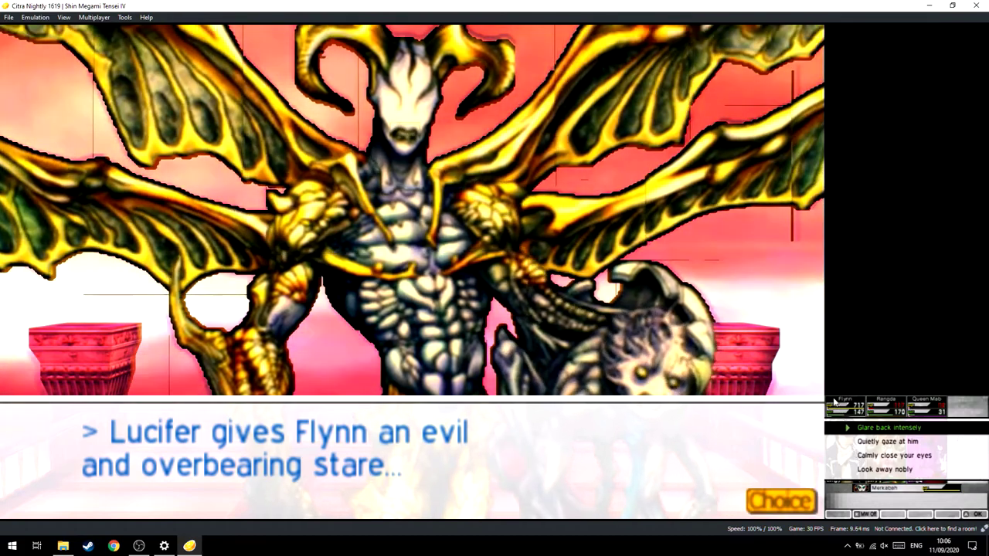
Test moving through the dialogue choices and swap the two game screens so the choice list is enlarged.
key("Down")
key("Down")
key("Up")
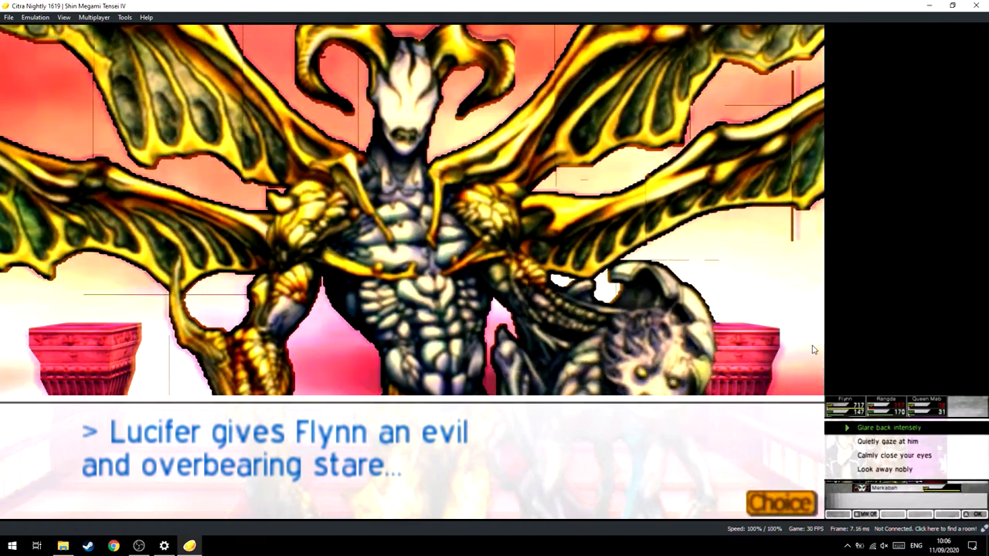
key("F9")
key("Down")
key("Up")
key("Up")
key("Down")
key("Down")
key("Up")
key("Up")
key("F9")
key("F9")
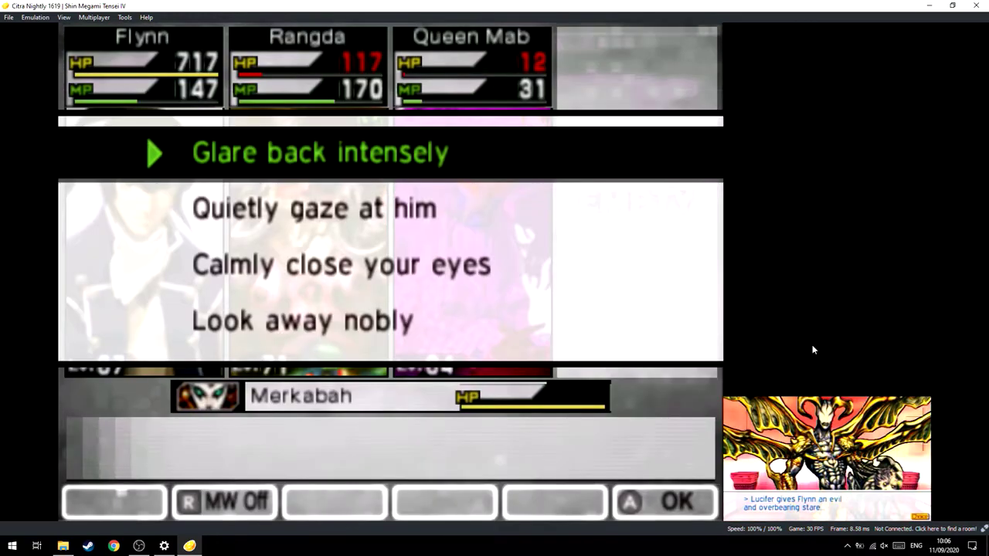
Answer Lucifer's stare with the choice "Look away nobly".
key("Down")
key("Down")
key("Down")
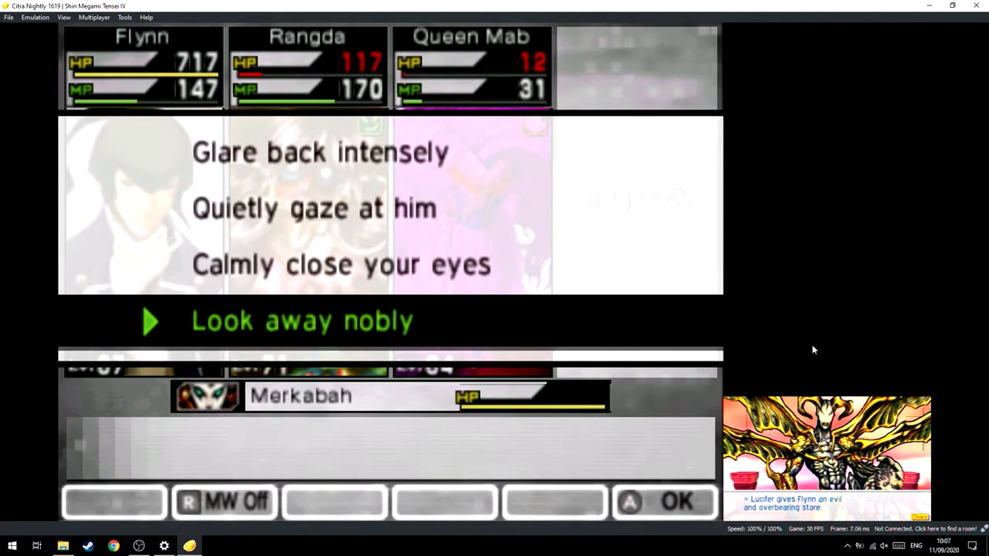
key("a")
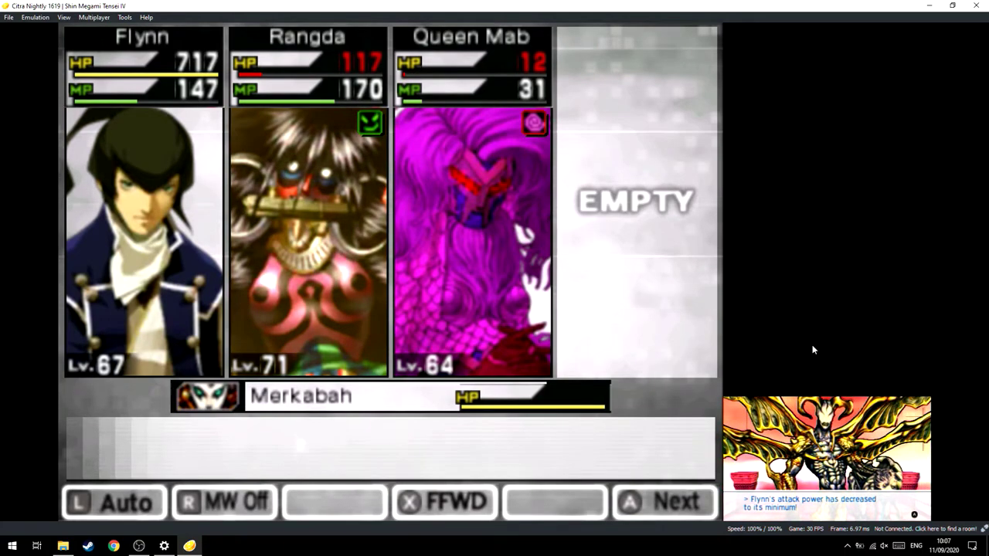
Go through Flynn's battle skill list and highlight Berserker God.
key("Down")
key("Down")
key("Down")
key("Down")
key("Down")
key("Down")
key("Down")
key("Down")
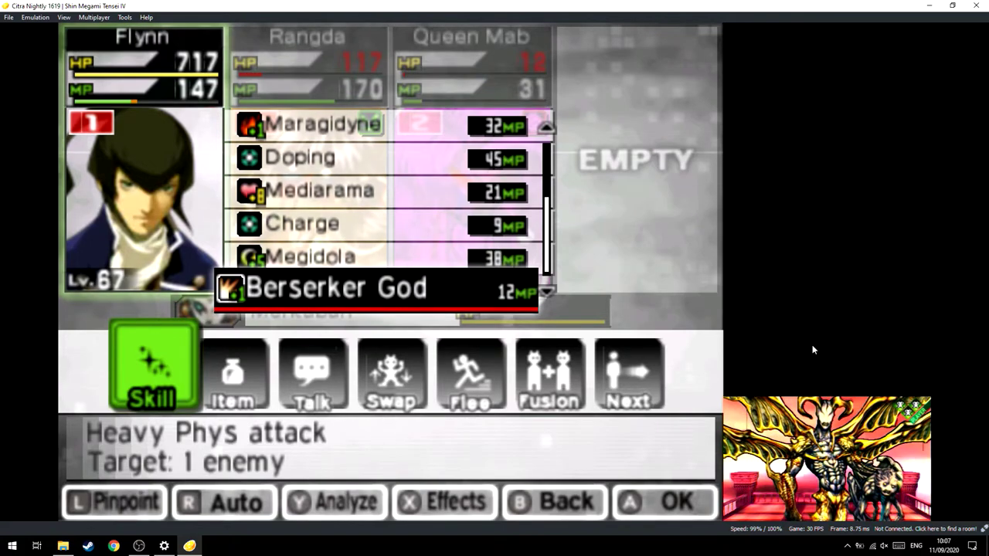
Close Citra and confirm exiting the running game.
left_click(978, 5)
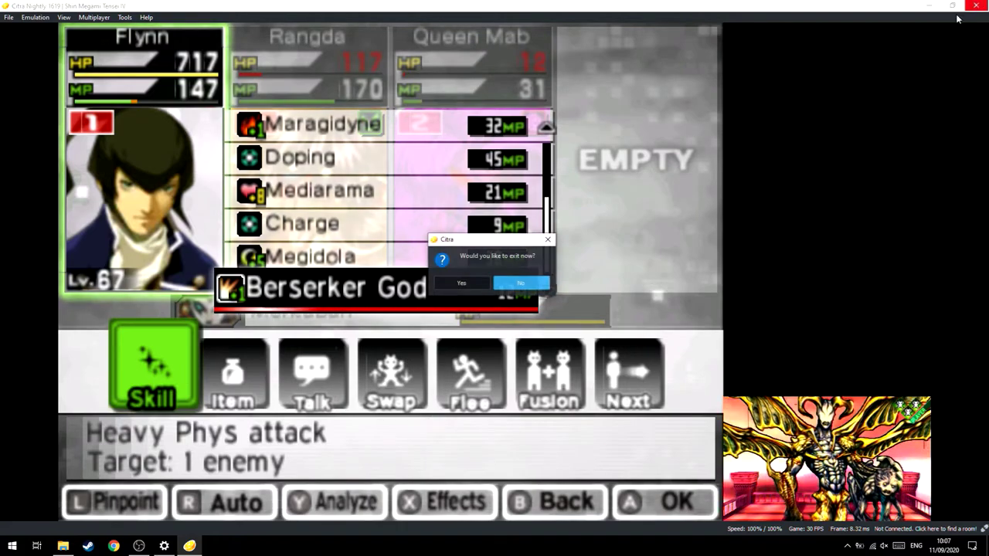
left_click(461, 282)
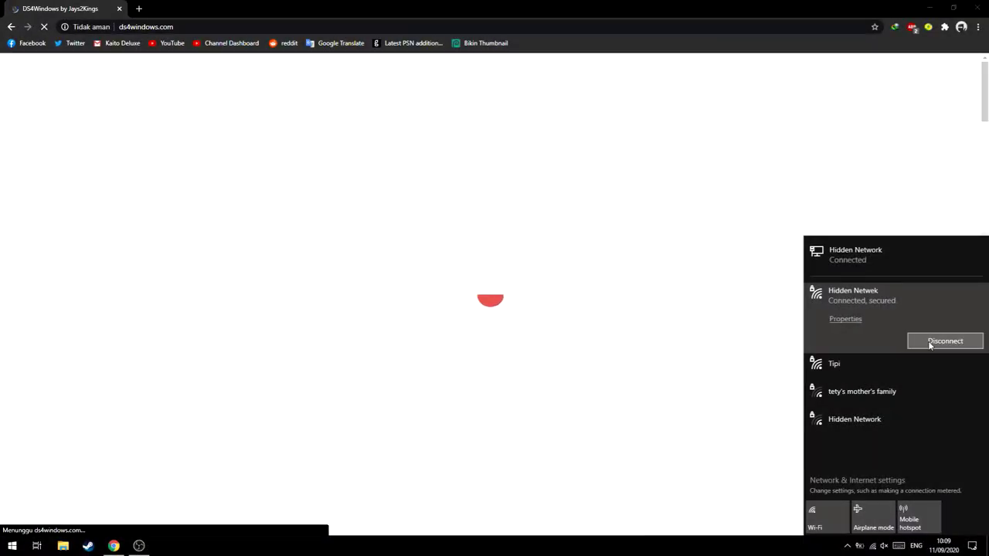
Disconnect the PC from the Wi-Fi network "Hidden Netwek" and dismiss the network list.
left_click(931, 343)
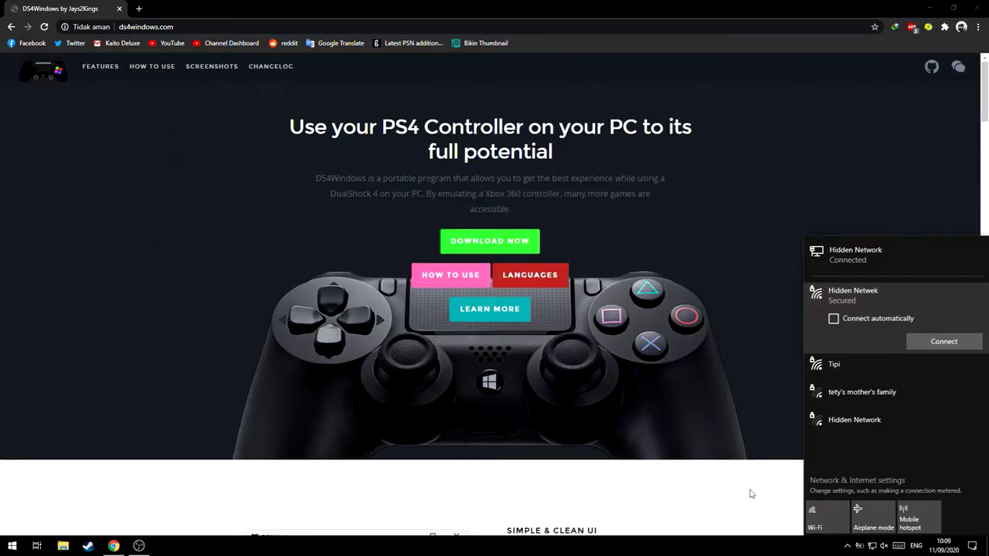
left_click(746, 500)
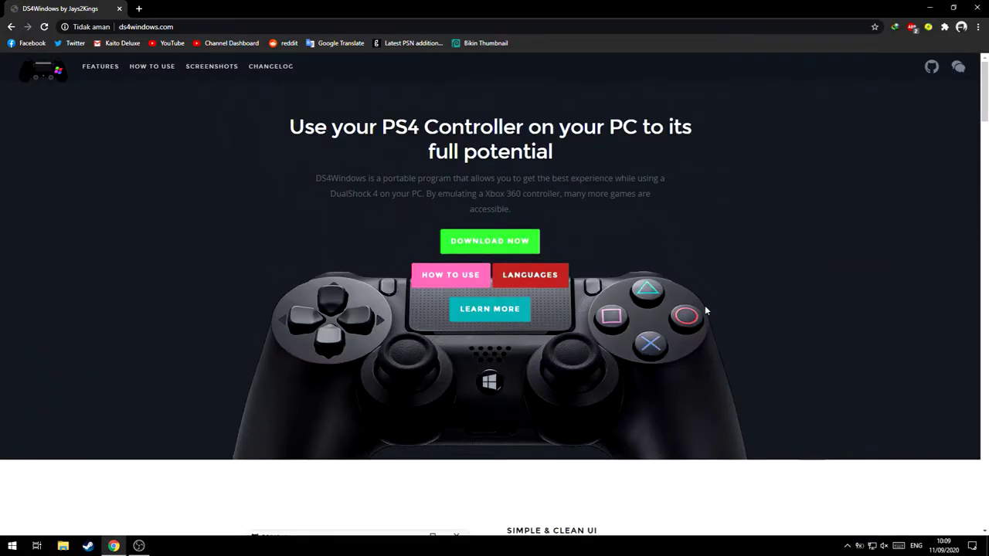
Look through the feature descriptions on the ds4windows.com home page and return to its download area.
scroll(732, 414, "down", 3)
scroll(397, 176, "up", 3)
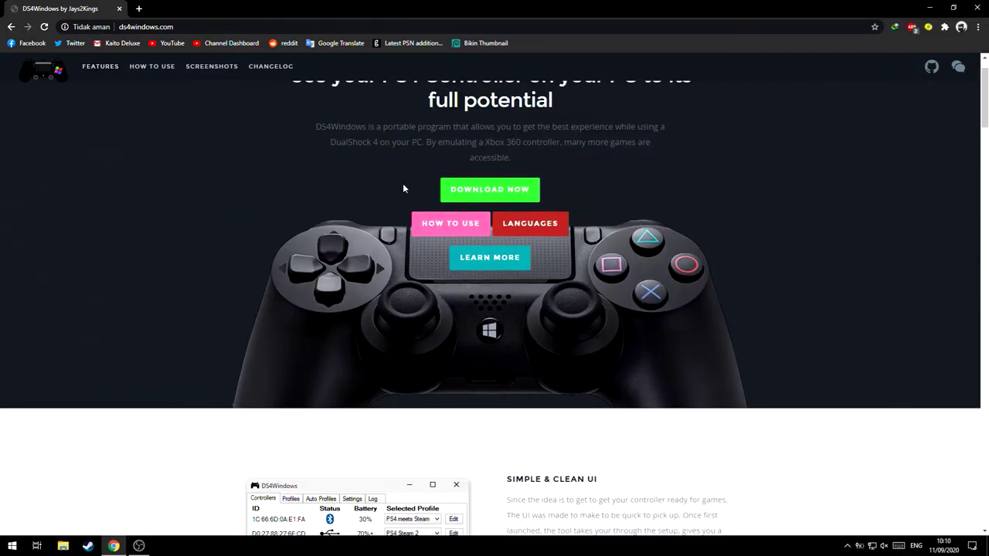
scroll(519, 353, "down", 3)
scroll(451, 395, "down", 7)
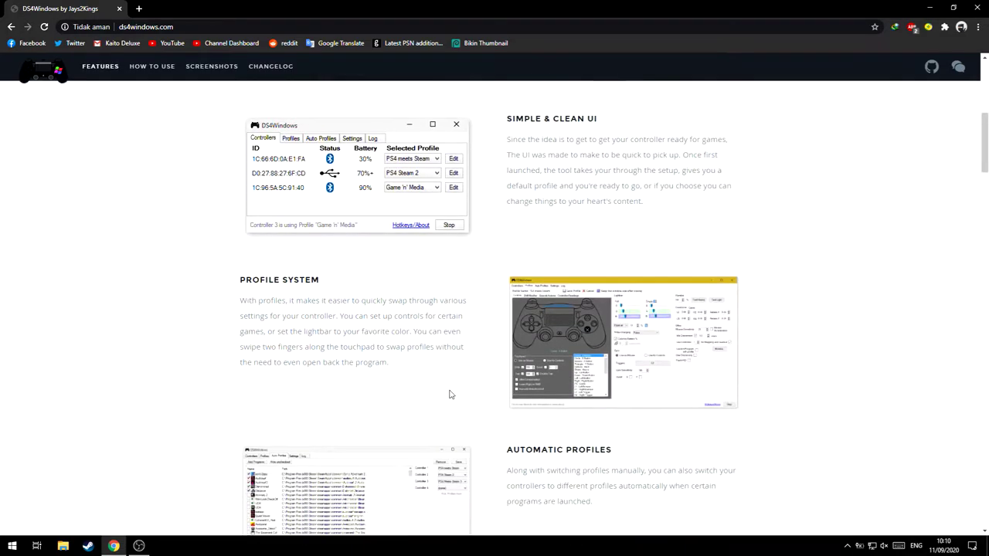
scroll(394, 445, "down", 6)
scroll(412, 426, "up", 8)
scroll(411, 426, "up", 10)
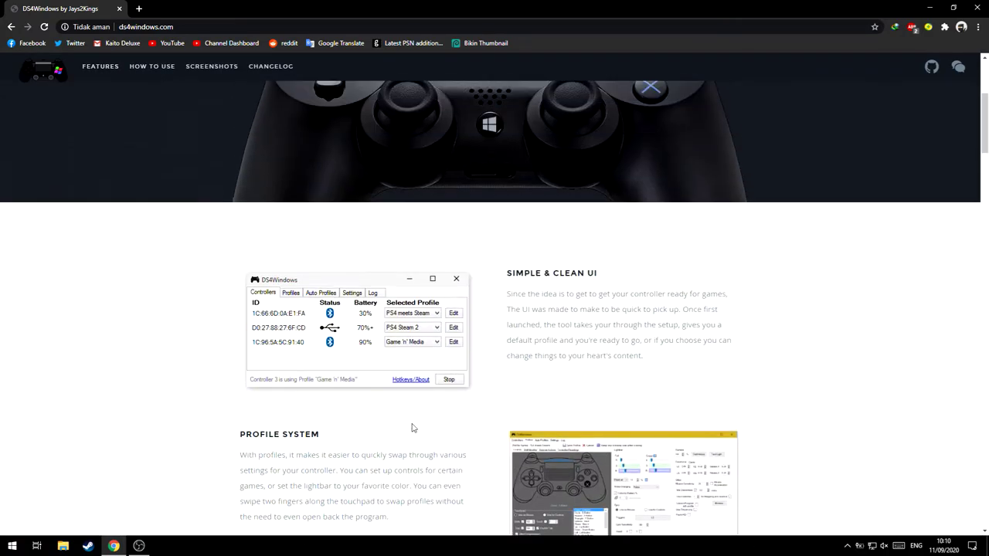
Reveal the hidden tray icons and show the desktop.
left_click(847, 545)
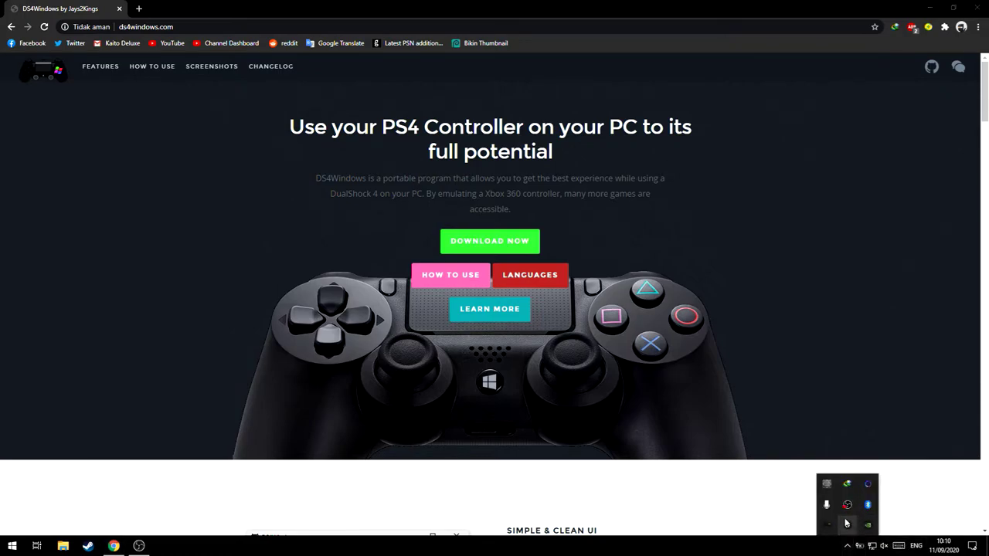
key("super+d")
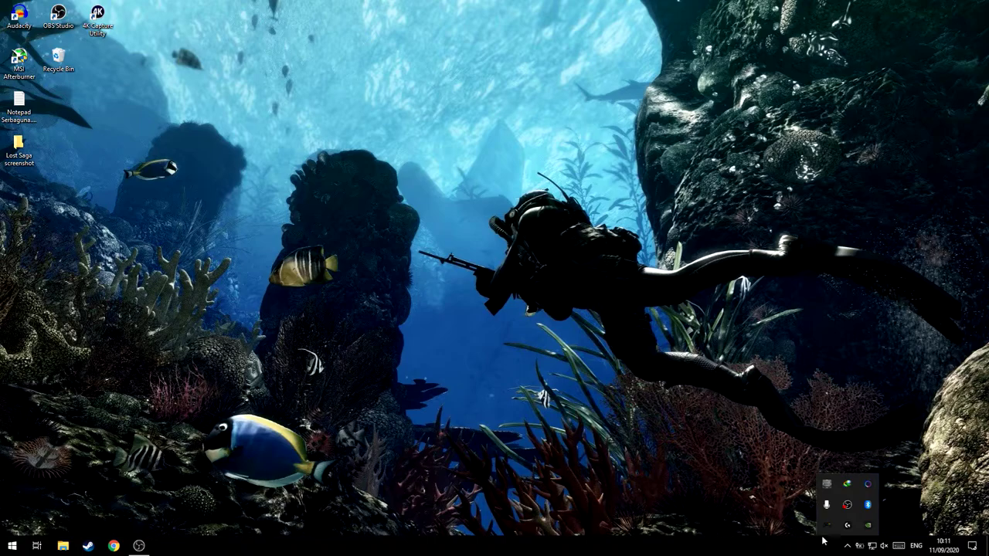
mouse_move(828, 533)
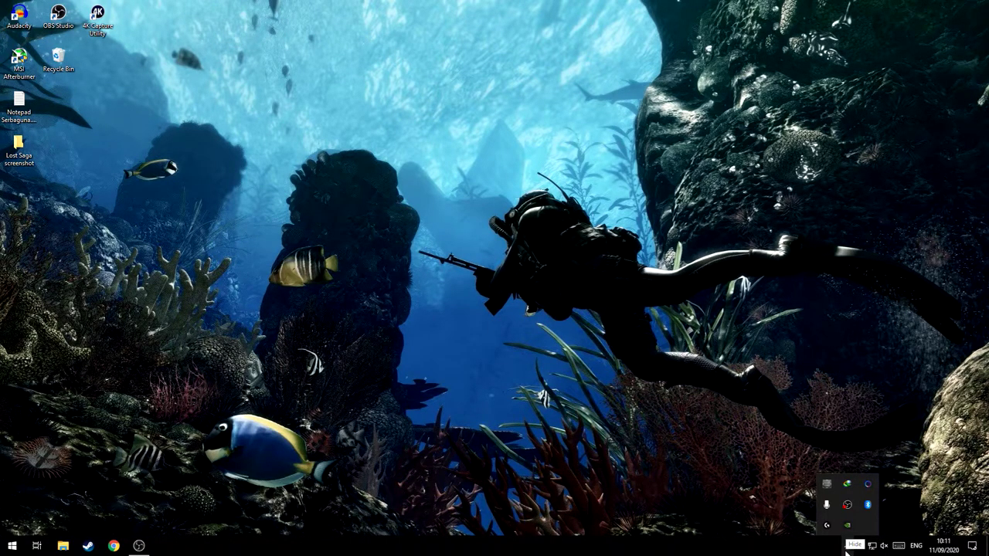
Turn on Bluetooth in the Windows quick actions and check the wireless controller's connection there.
left_click(972, 546)
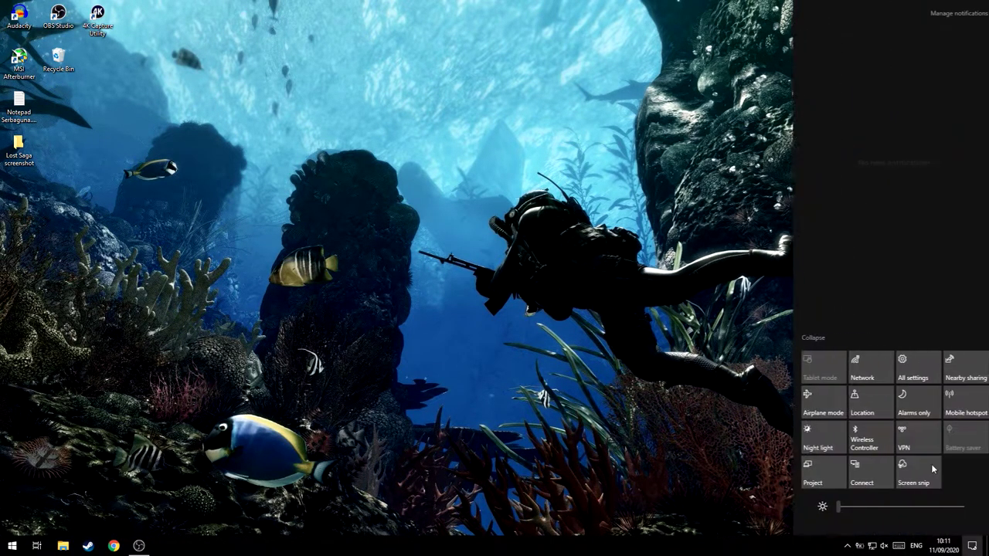
left_click(580, 415)
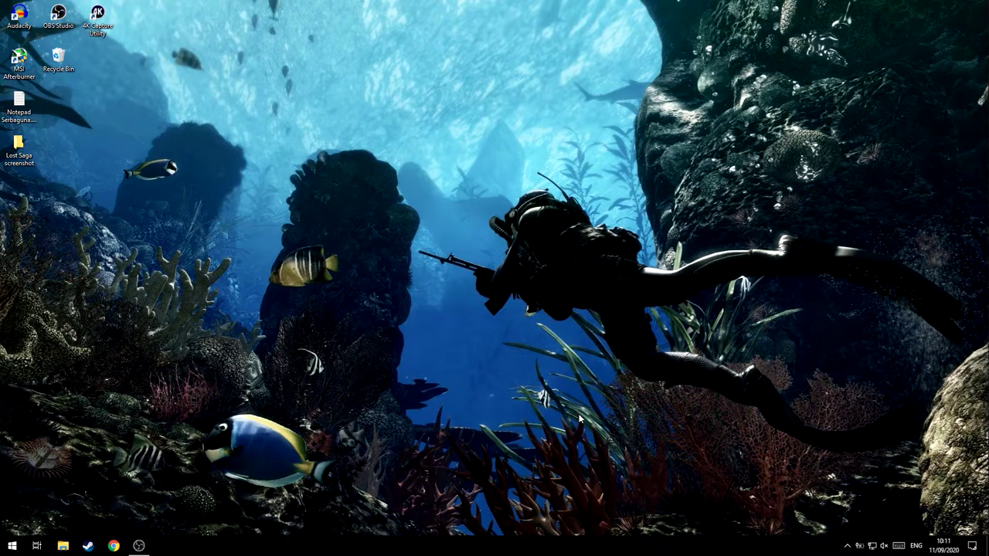
left_click(972, 546)
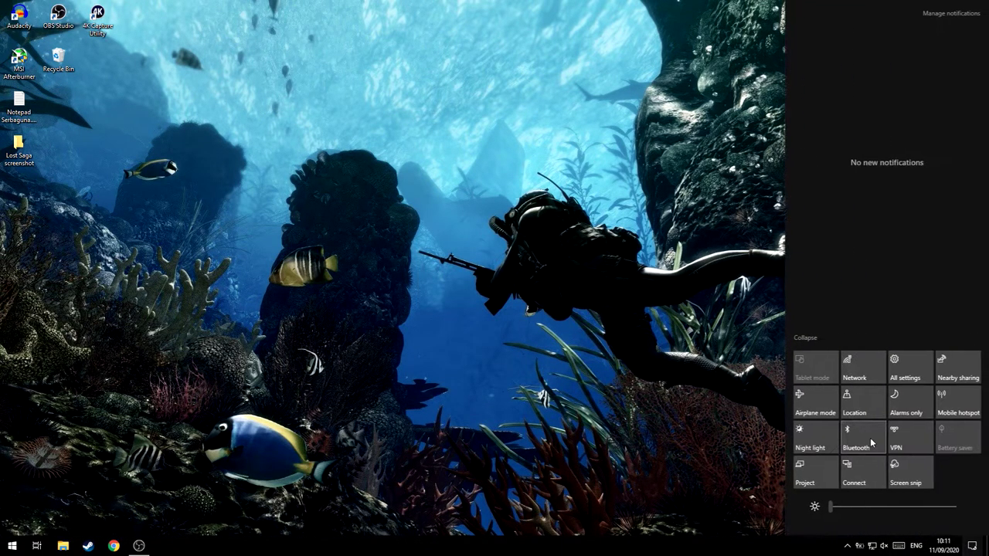
left_click(863, 439)
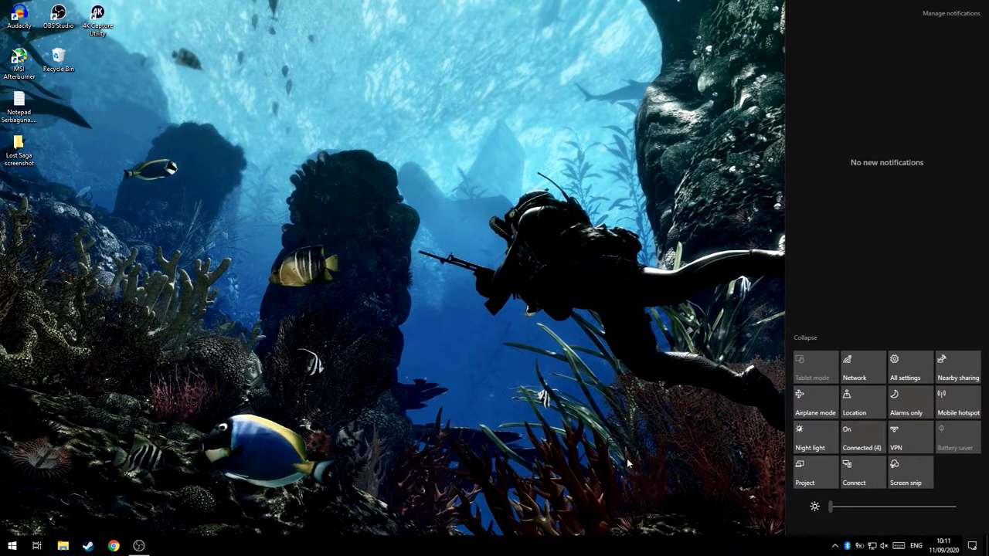
left_click(601, 413)
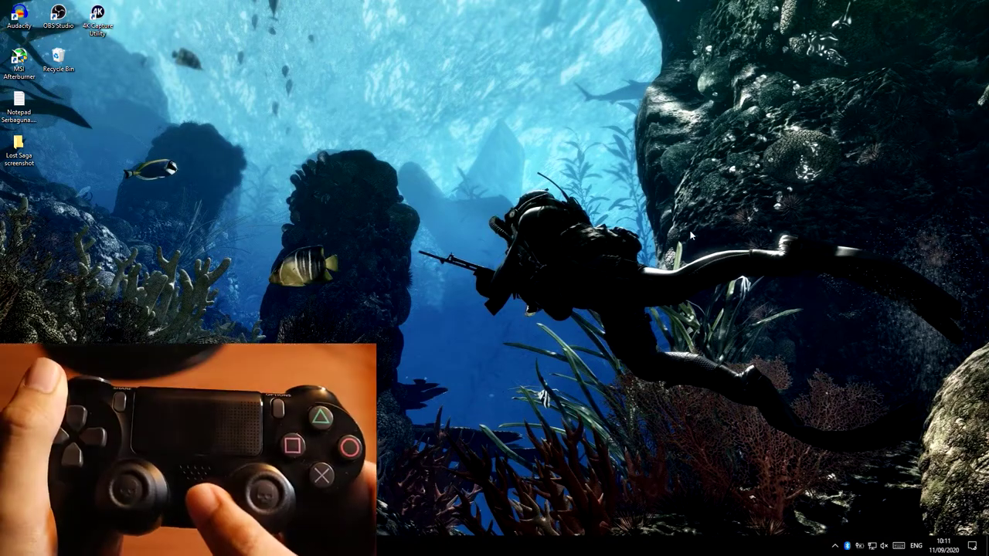
left_click(972, 546)
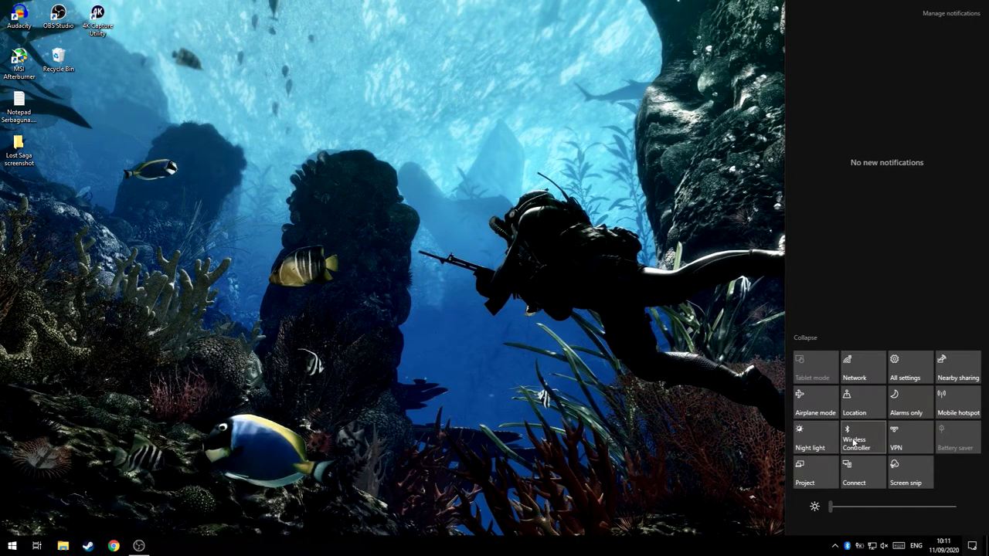
left_click(596, 460)
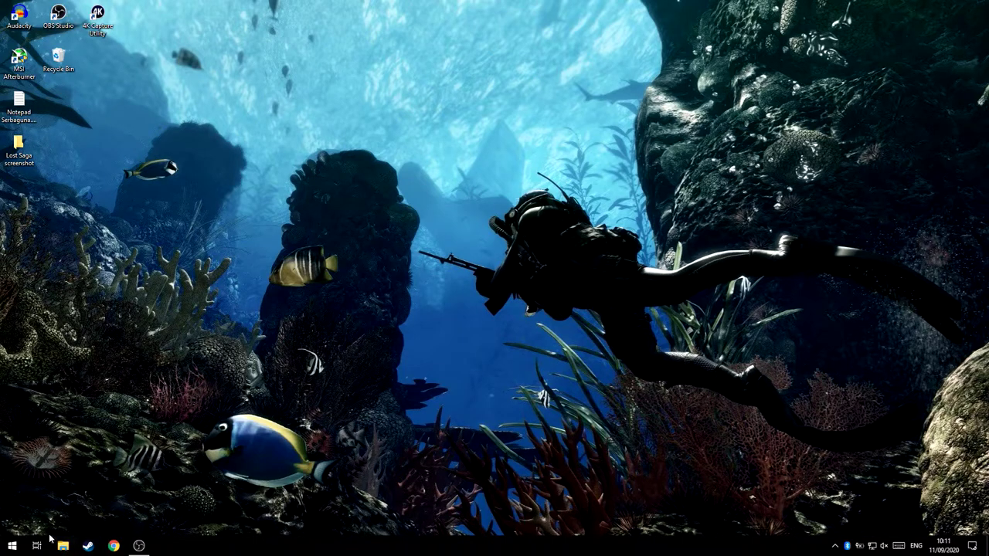
Open the Emulator folder on drive D: in File Explorer and launch DS4Windows.exe.
left_click(63, 546)
left_click(424, 454)
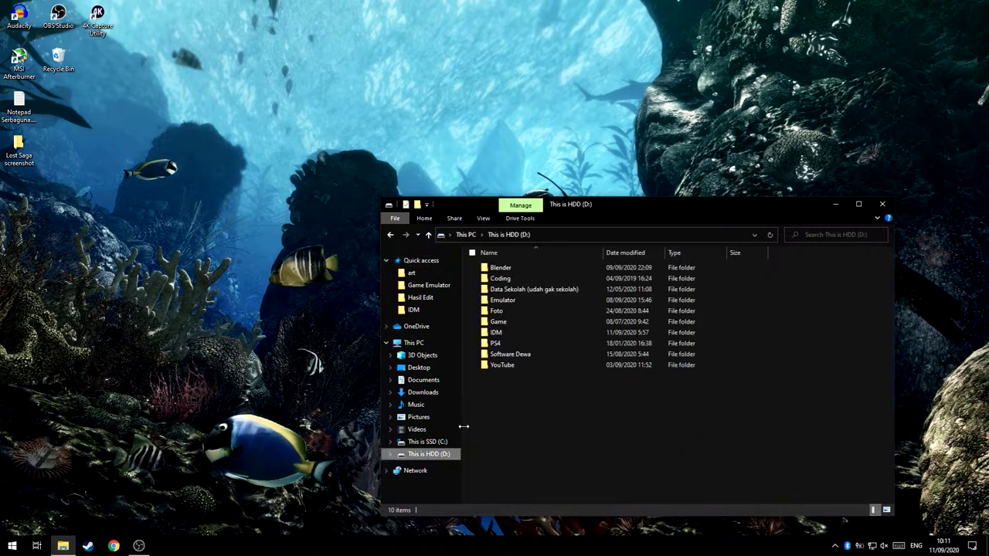
double_click(506, 300)
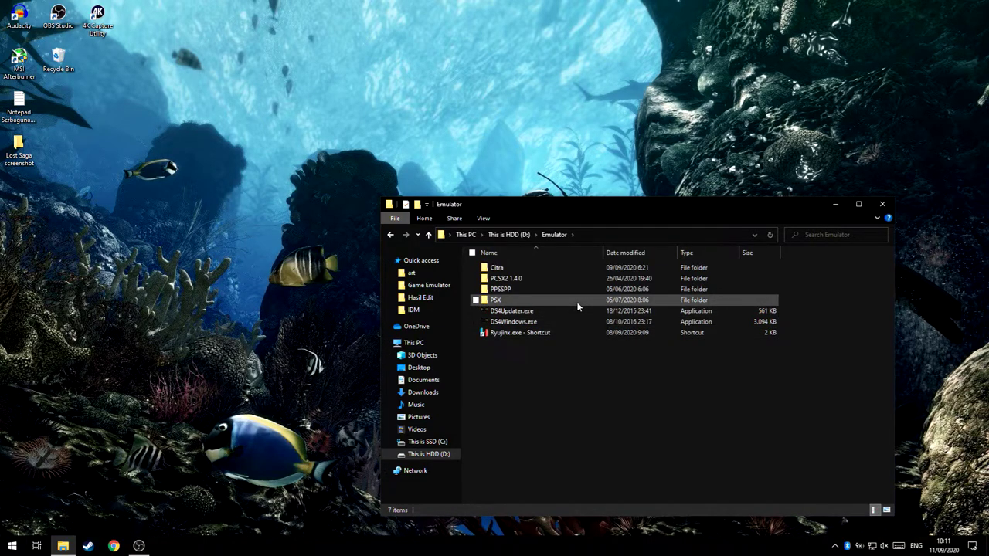
double_click(519, 322)
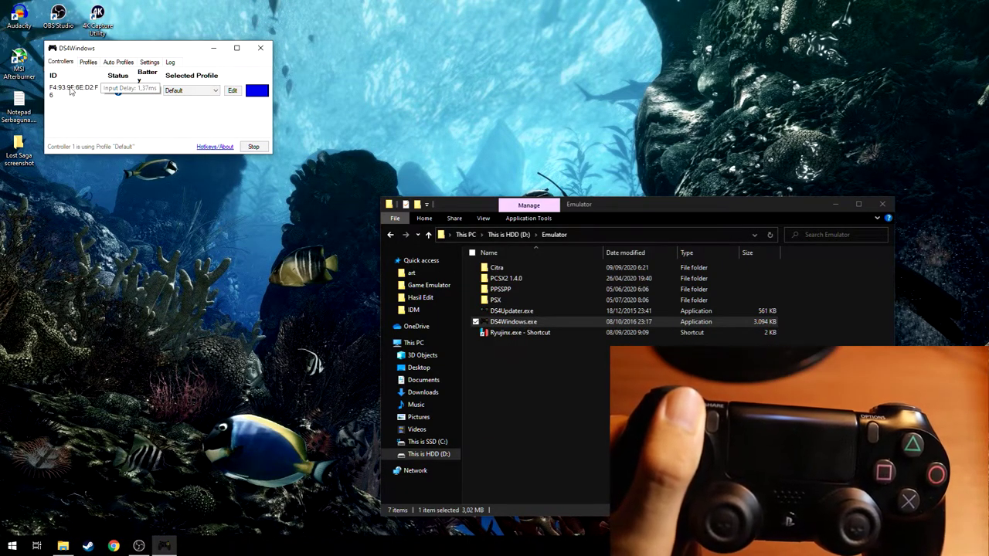
Inspect the controller's entry and the list of available profiles in DS4Windows.
mouse_move(65, 93)
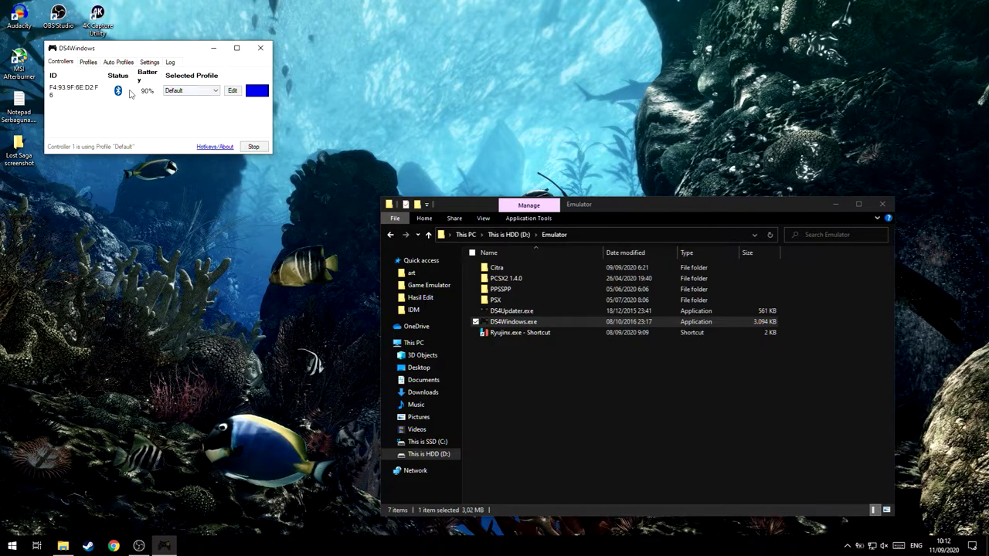
left_click(87, 62)
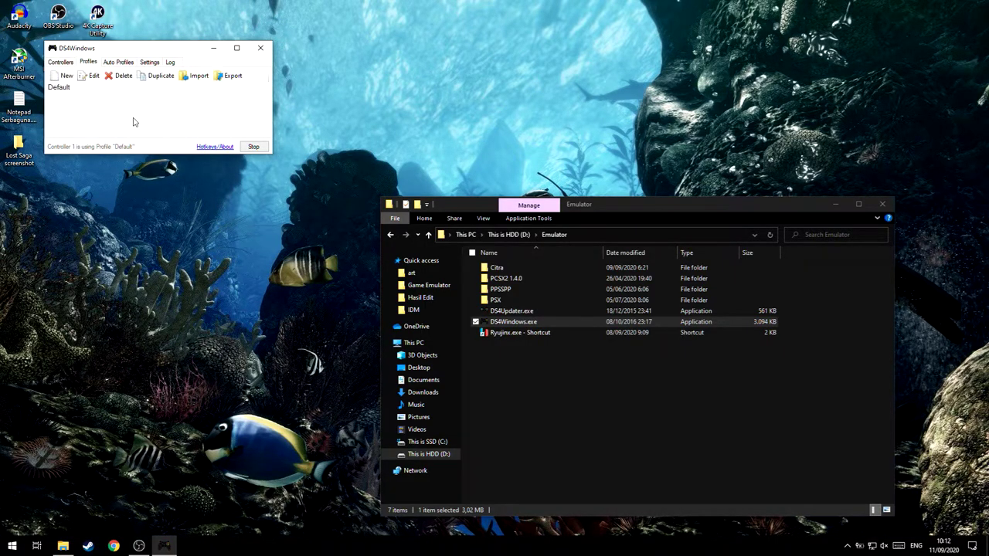
left_click(64, 63)
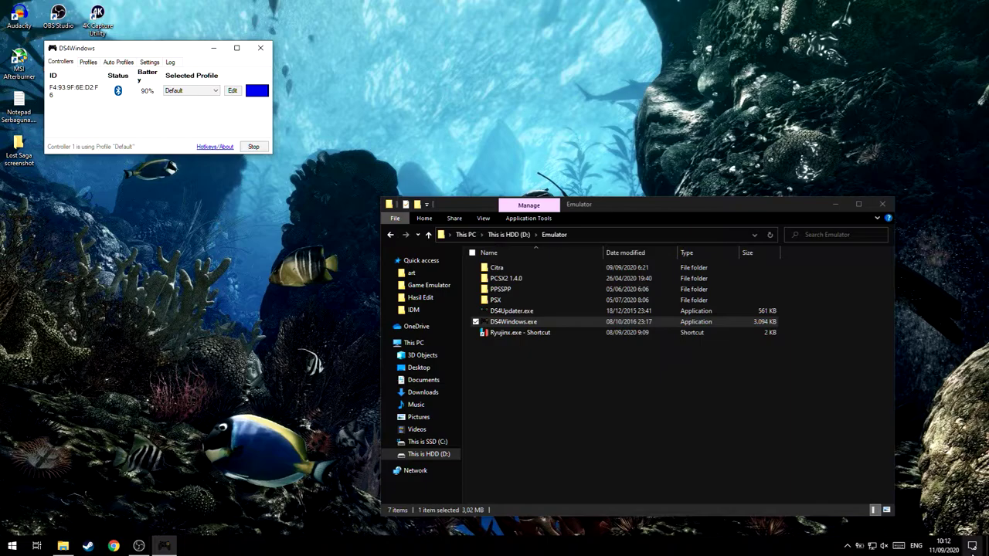
Open the Bluetooth settings and look through the device list for the wireless controller.
left_click(971, 545)
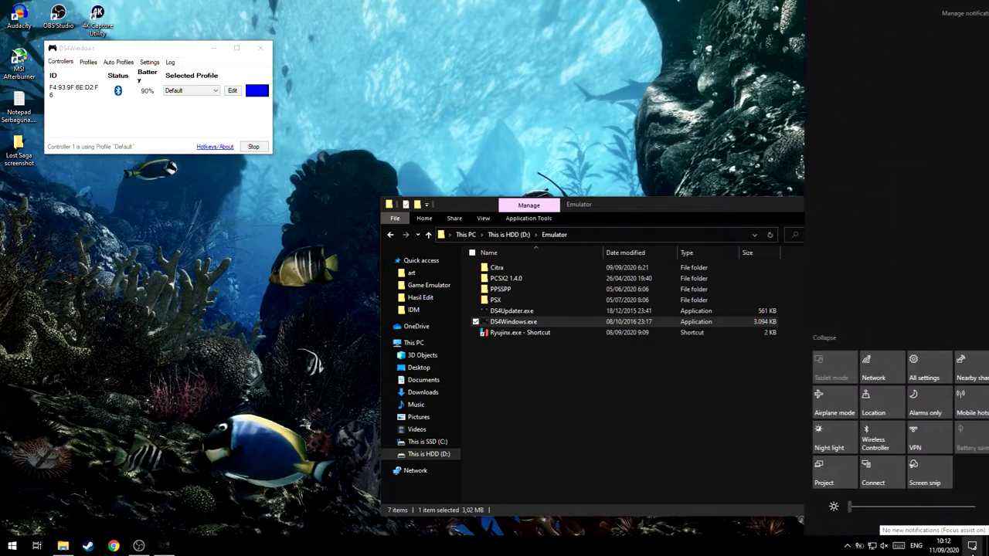
right_click(863, 442)
left_click(901, 450)
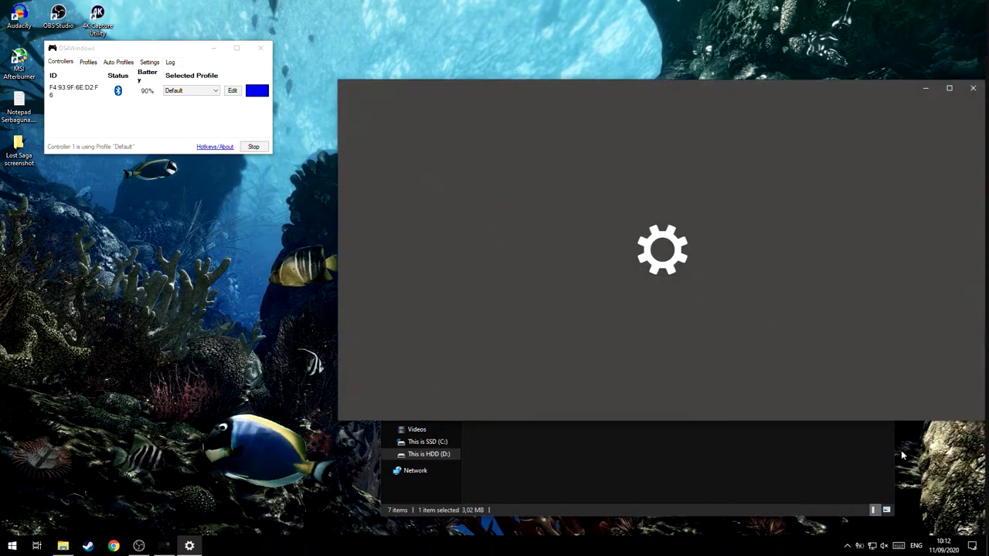
scroll(631, 254, "down", 5)
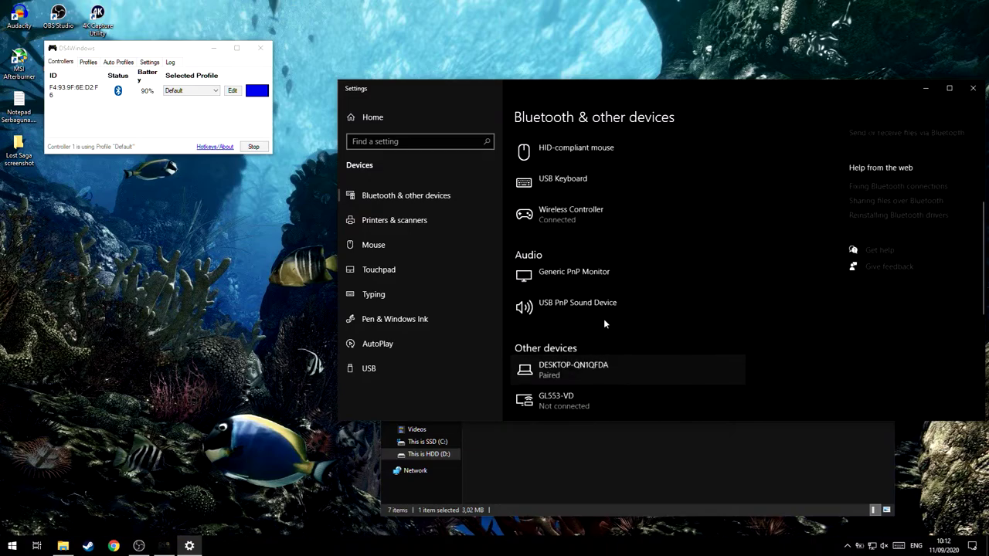
scroll(603, 318, "up", 5)
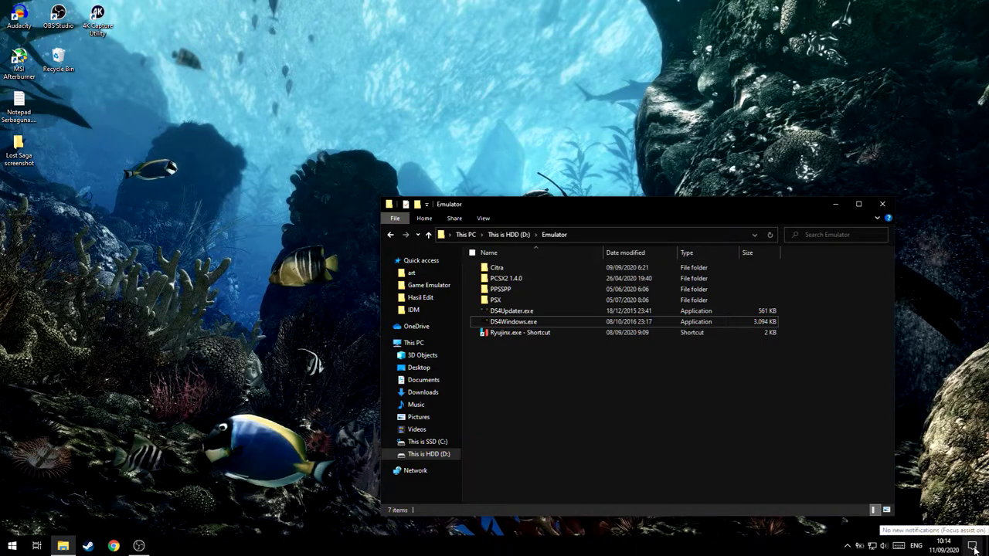
Check the controller's connection in the Windows quick actions and launch DS4Windows.exe again.
left_click(971, 545)
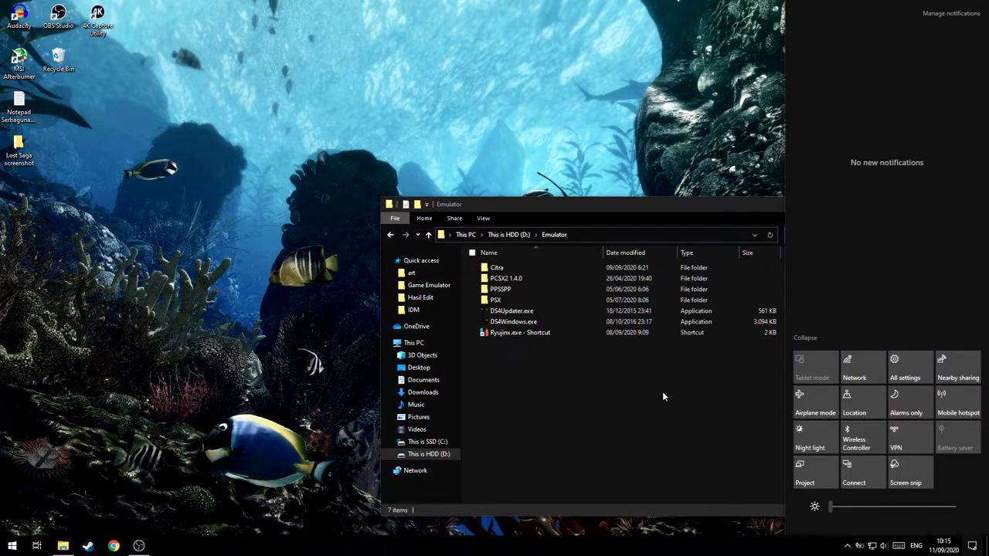
left_click(649, 434)
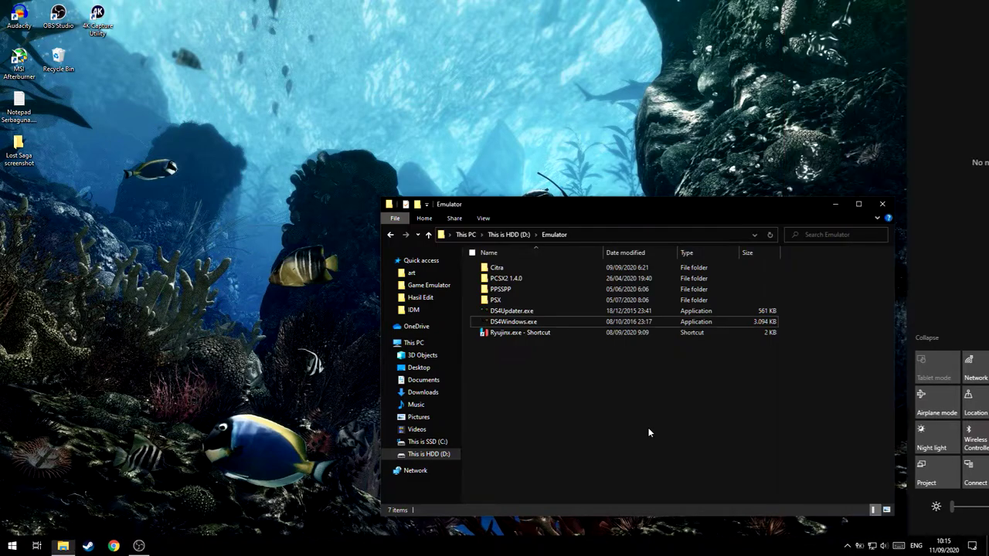
double_click(521, 326)
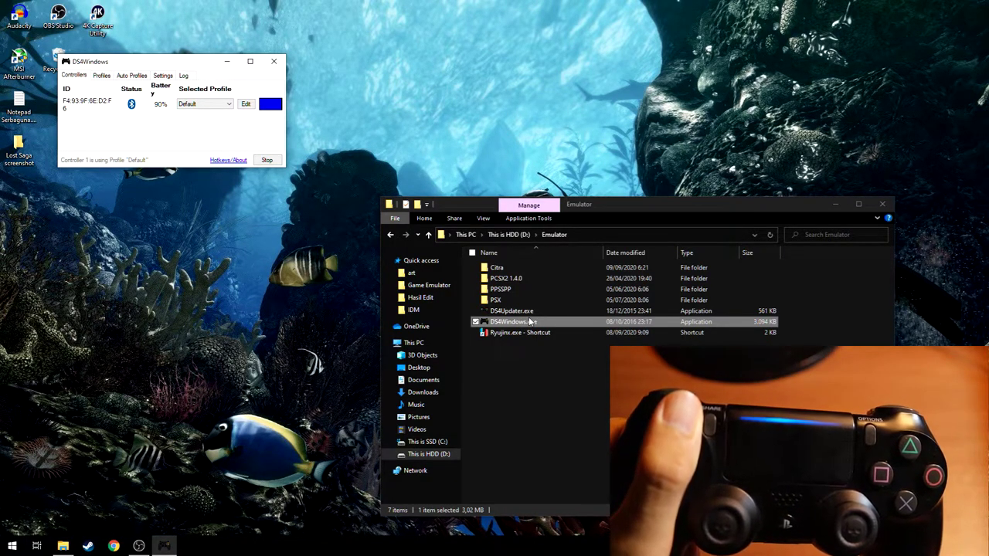
View the DS4Windows profile list, return to the controller list, and minimize the window.
left_click(101, 75)
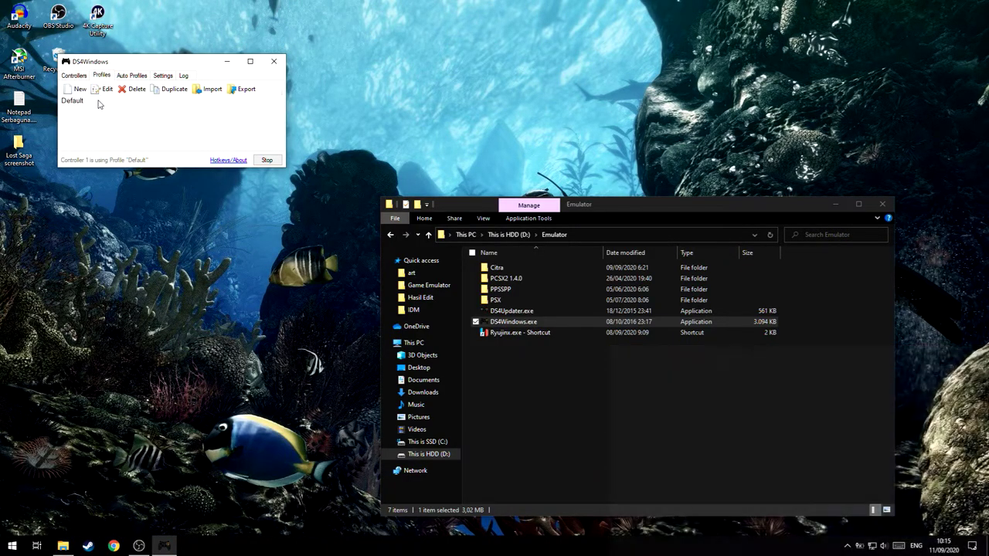
left_click(71, 76)
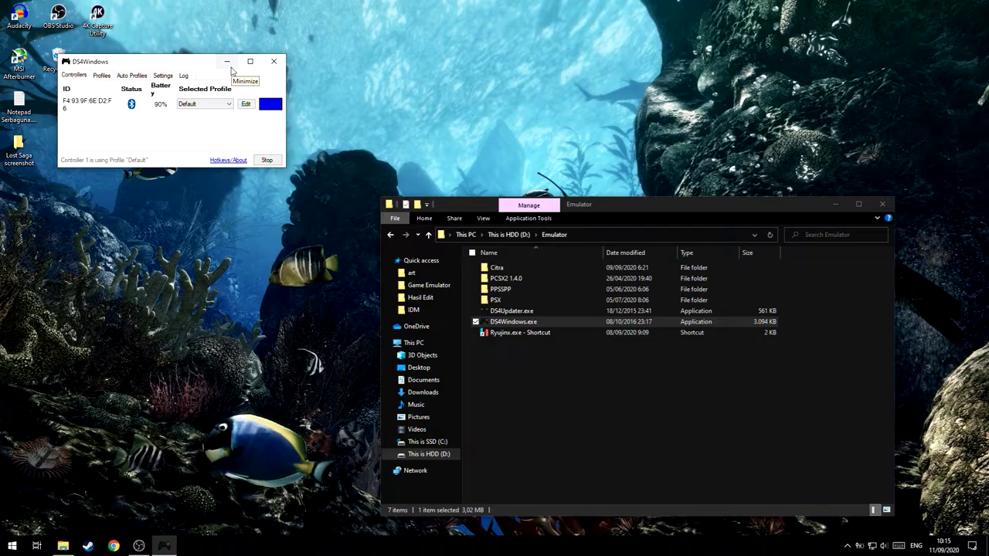
left_click(228, 63)
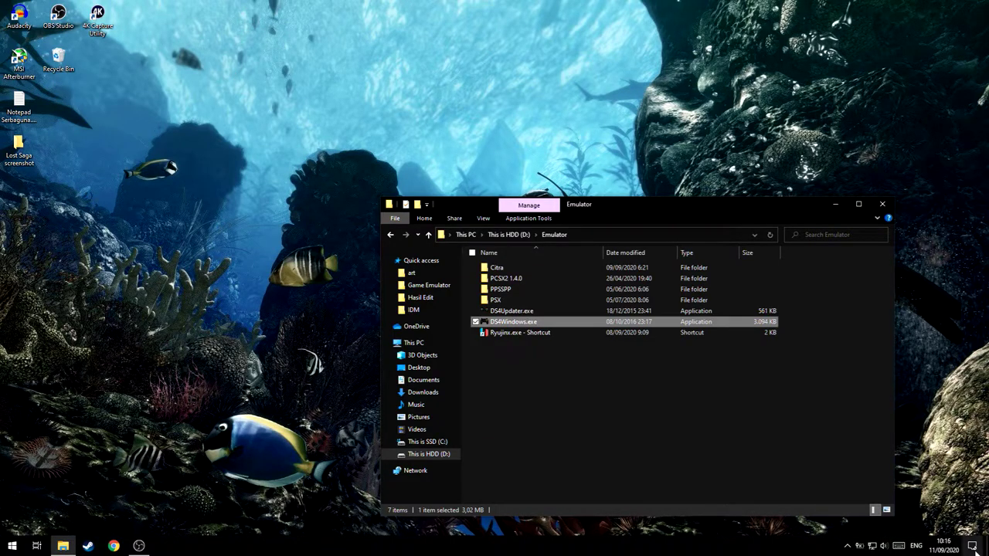
Review the wireless controller's entry in the Bluetooth & other devices settings and close Settings.
left_click(971, 545)
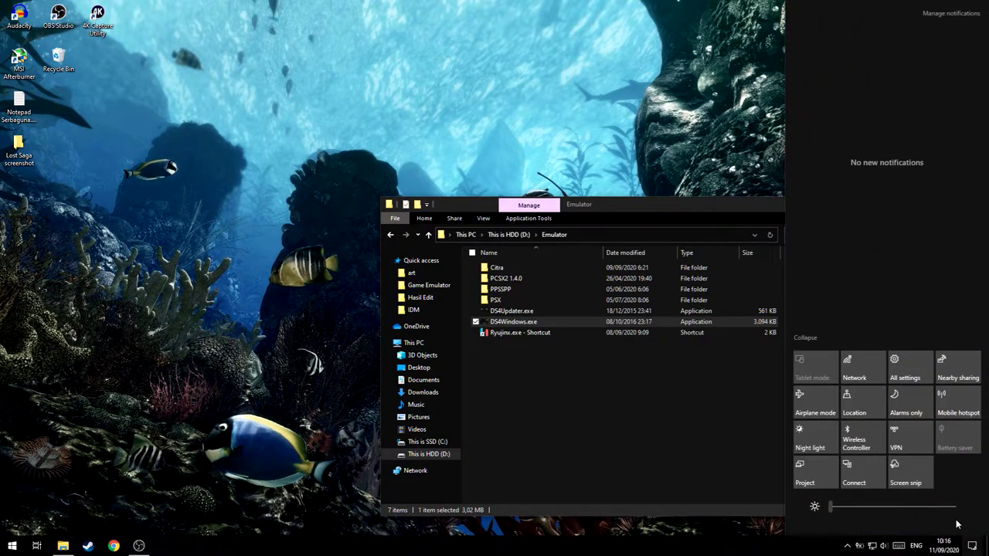
right_click(858, 443)
left_click(882, 451)
scroll(657, 278, "down", 3)
scroll(653, 274, "up", 5)
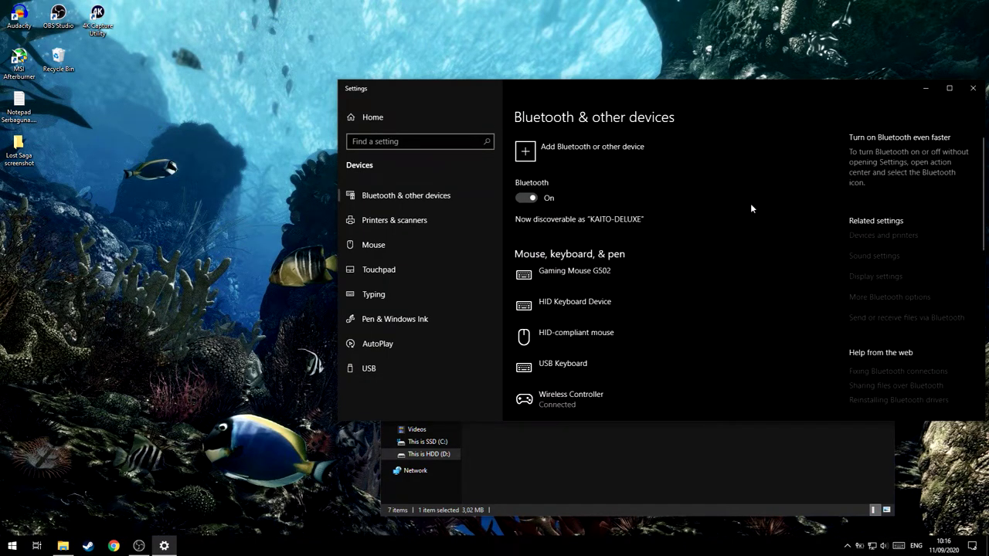
left_click(978, 92)
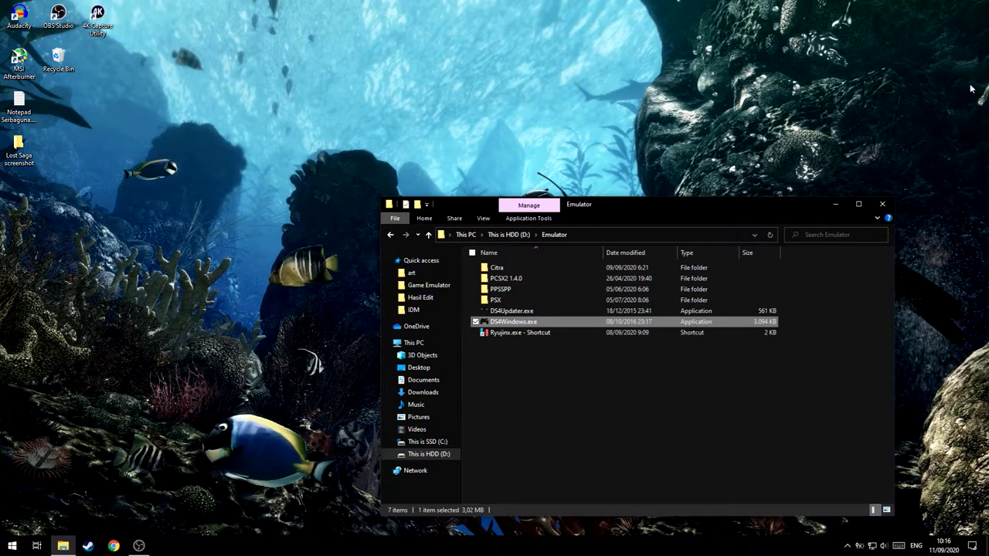